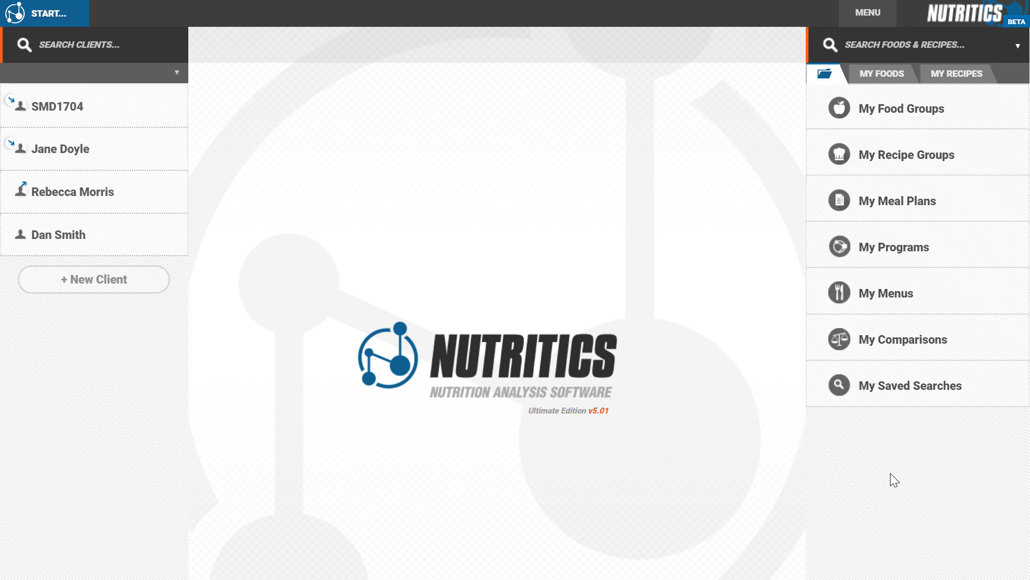
- Create a new recipe named "Smoothie" with the description "Strawberry and banana smoothie"
click(70, 22)
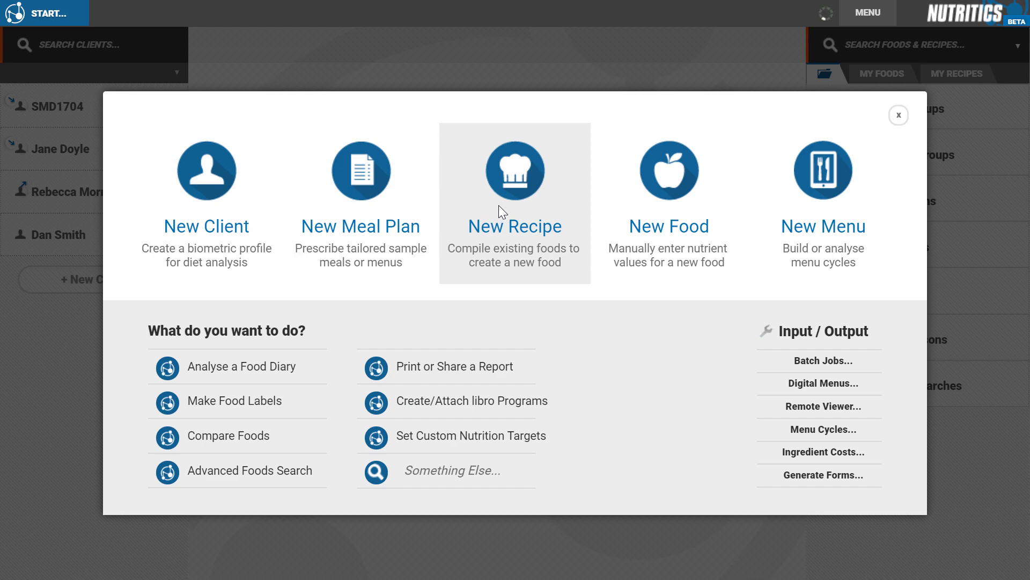
click(499, 205)
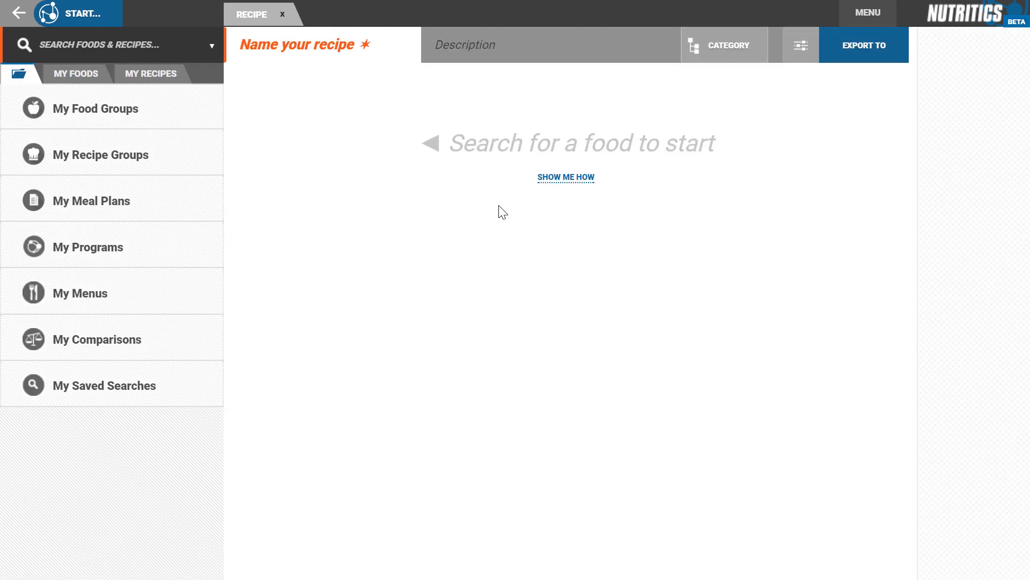
click(352, 44)
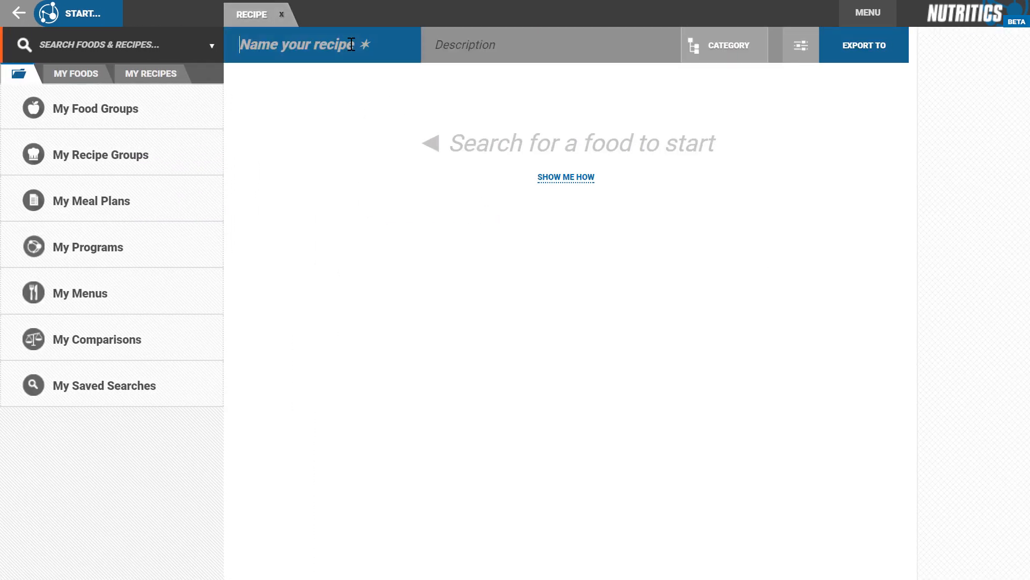
text(Smoothie)
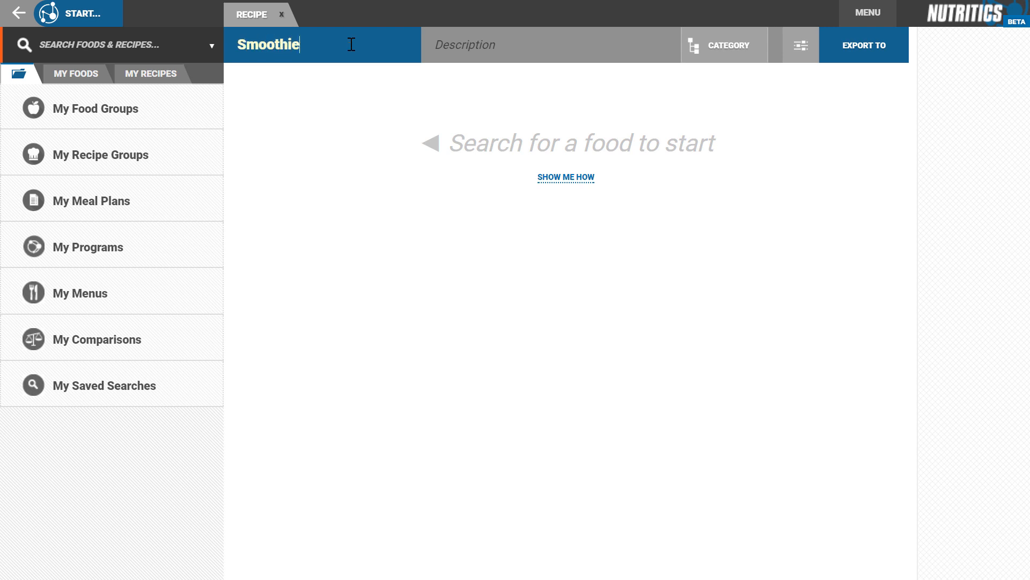
click(452, 41)
text(Strawberry and )
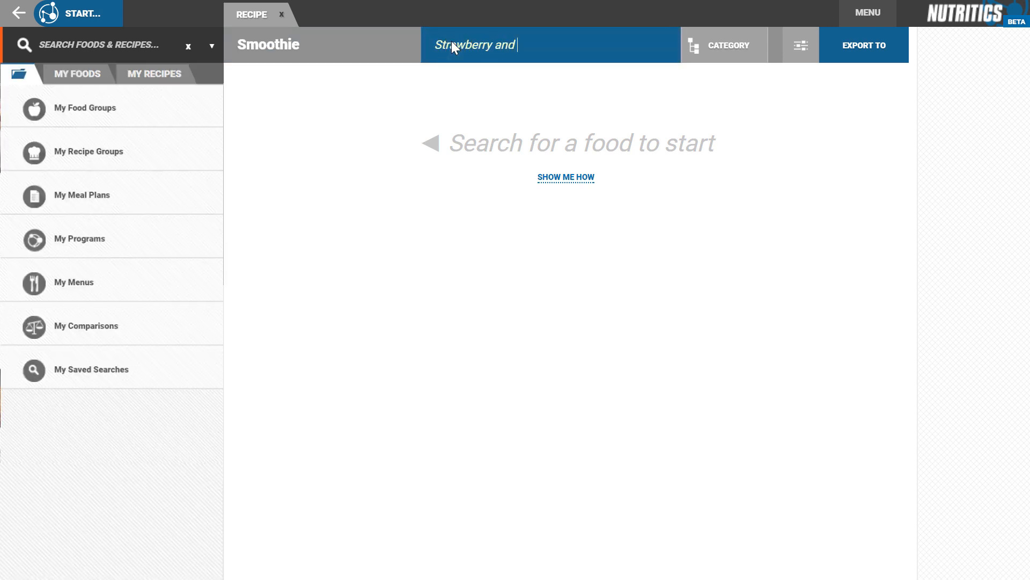
text(banana smoothie)
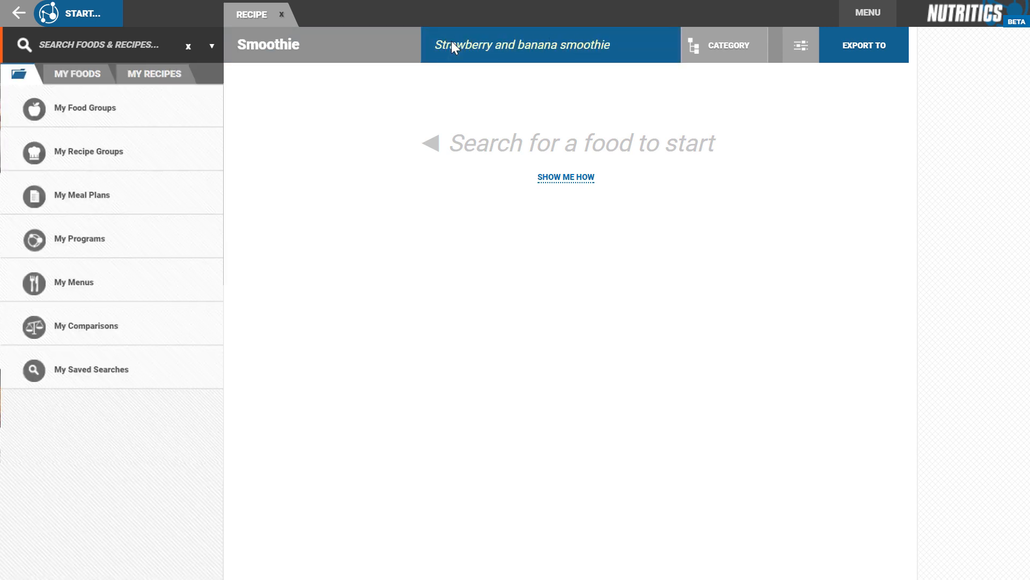
- Assign the recipe to the Milkshakes & Smoothies category
click(701, 50)
text(smooth)
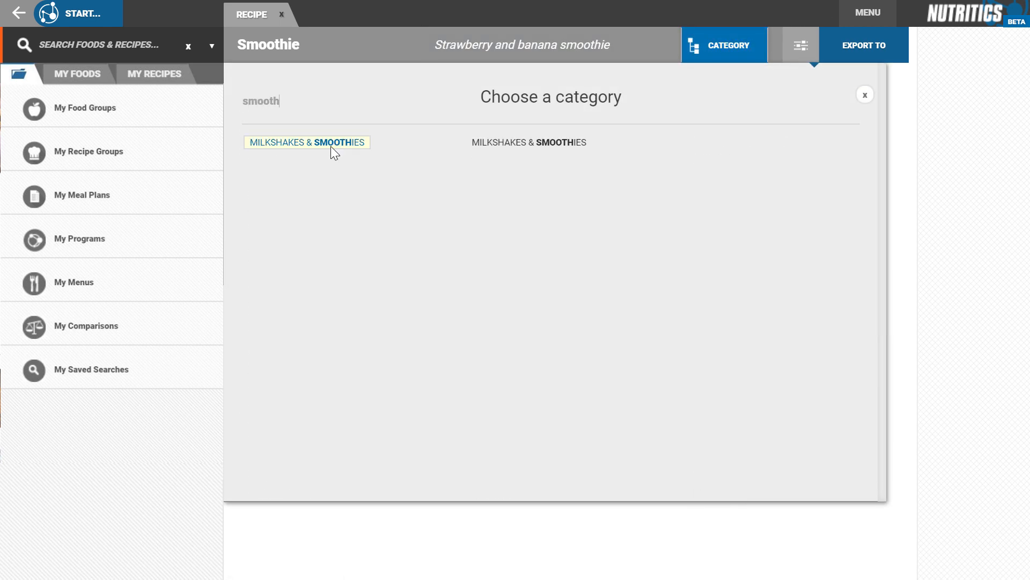
click(330, 146)
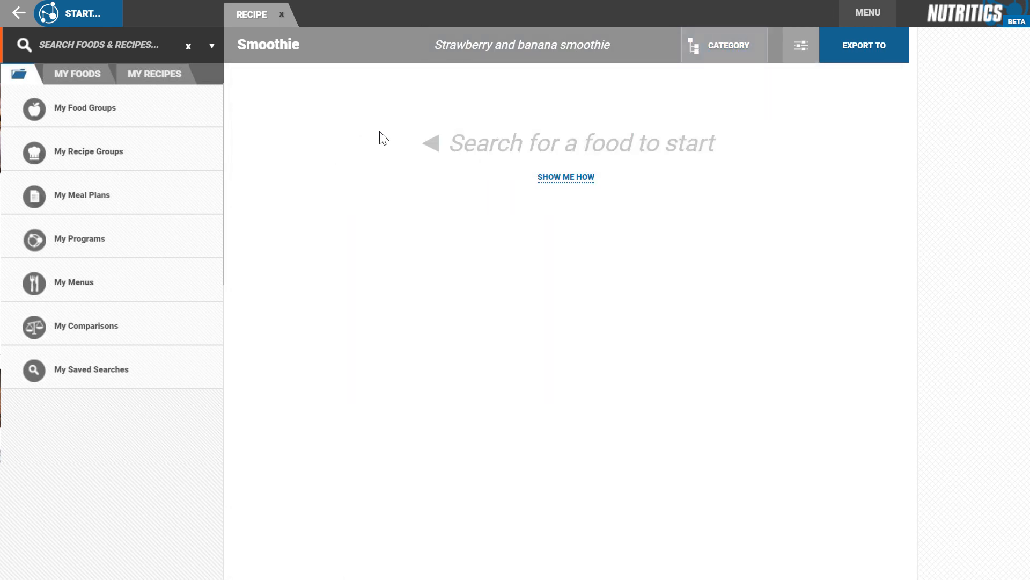
- Search the foods for "banana" and expand the "bananas, flesh only" result
click(128, 47)
text(banana)
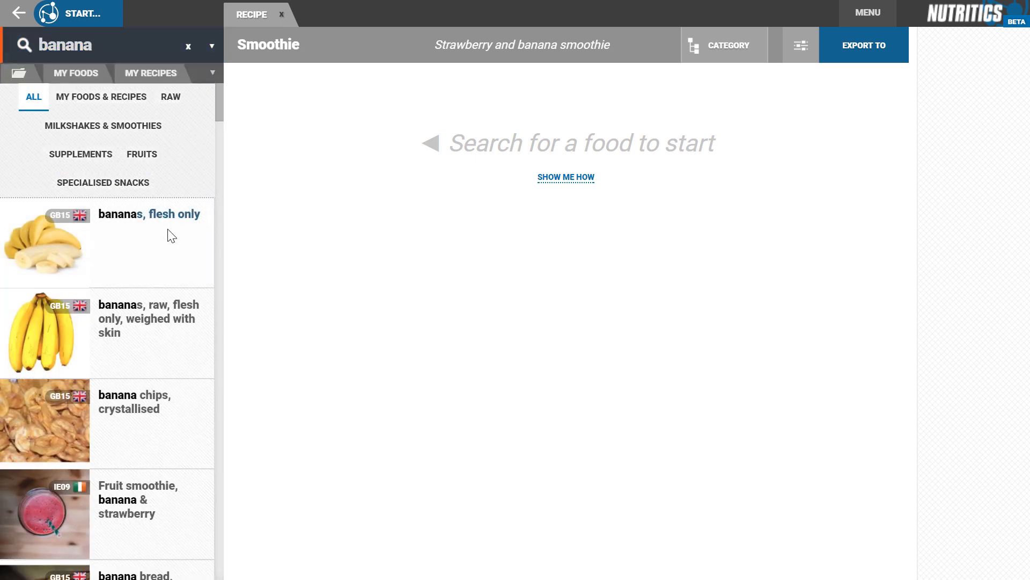
click(168, 231)
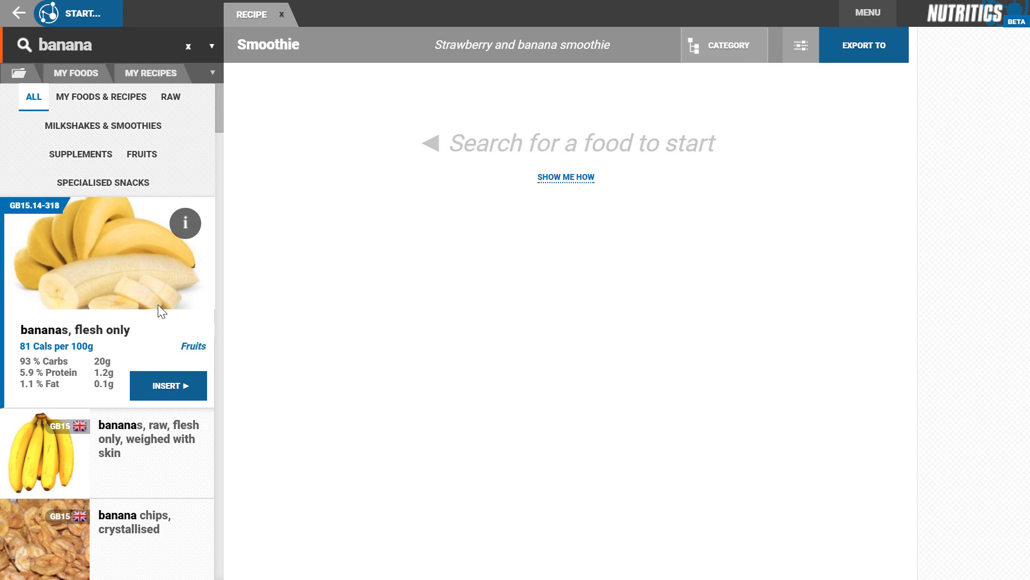
- Review the cost, overview and labelling details of "bananas, flesh only", and return to the recipe
click(183, 231)
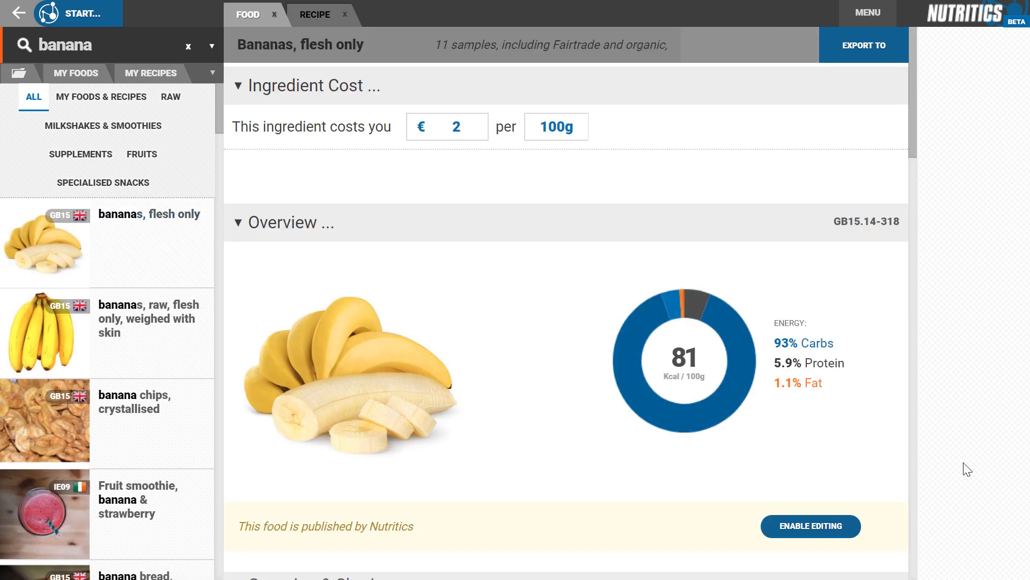
scroll(846, 445, down, 6)
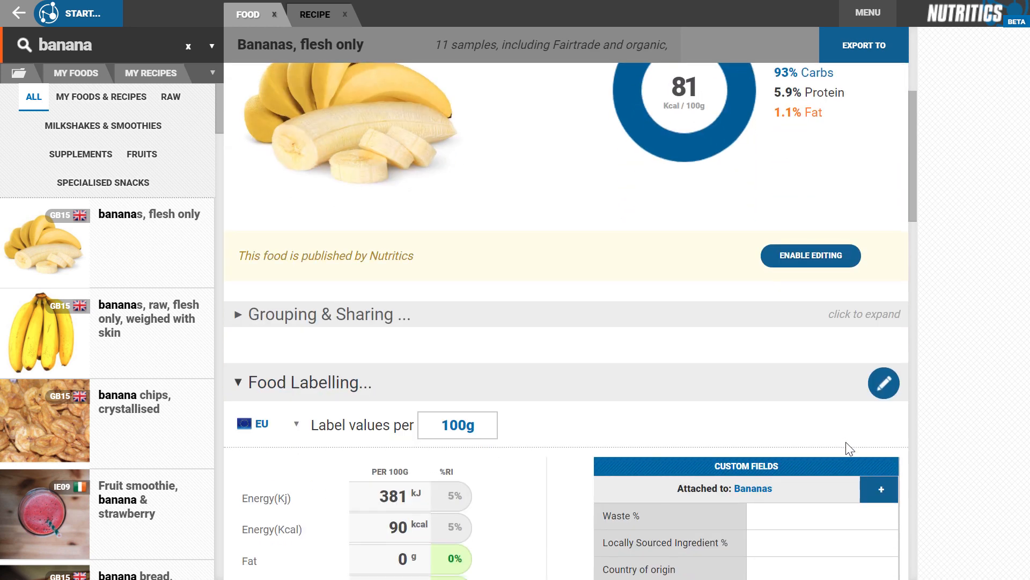
scroll(851, 451, up, 6)
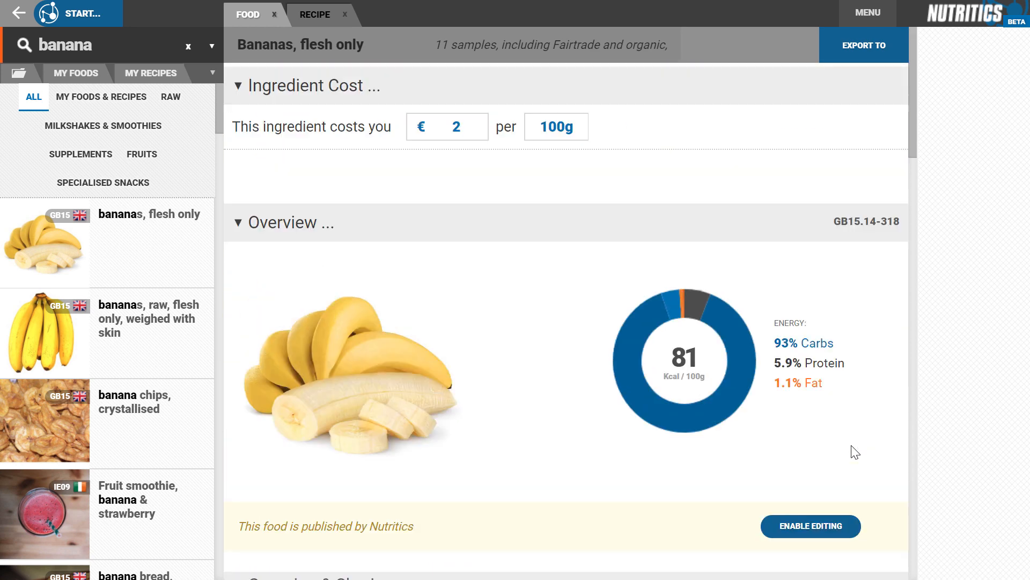
click(274, 15)
- Add "bananas, flesh only" to the recipe ingredients with one medium 100 g portion
mouse_move(195, 328)
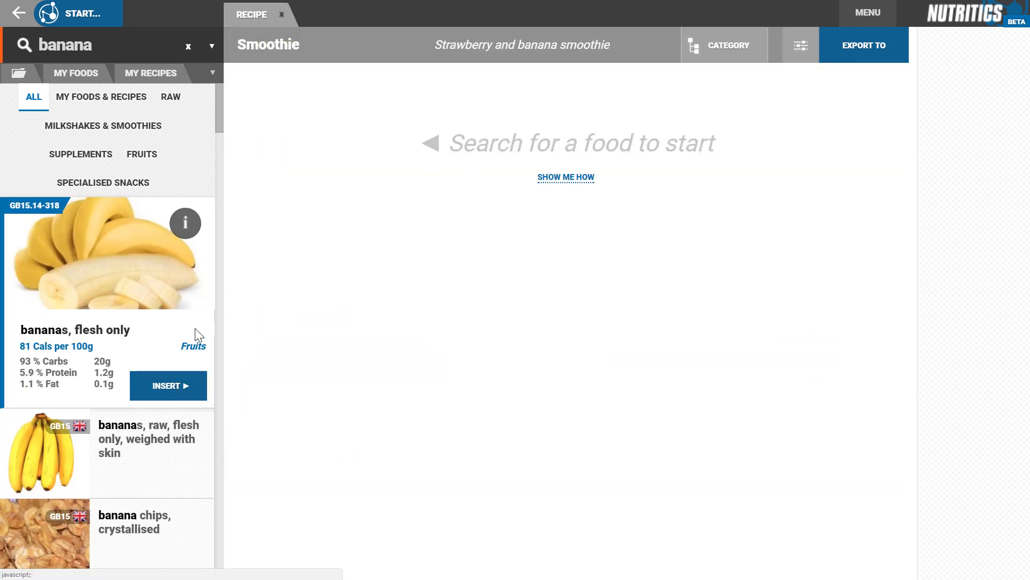
click(173, 383)
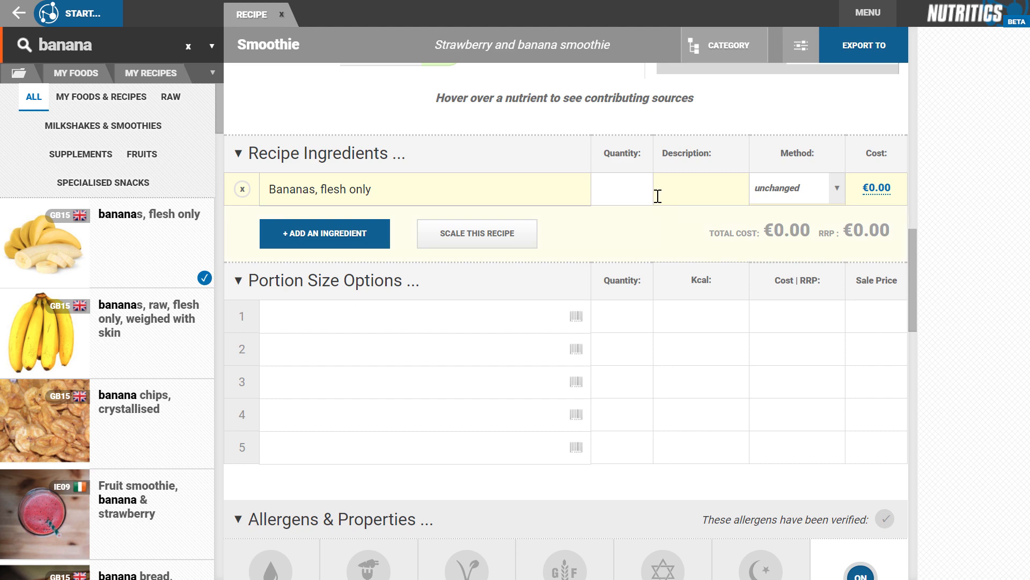
click(628, 191)
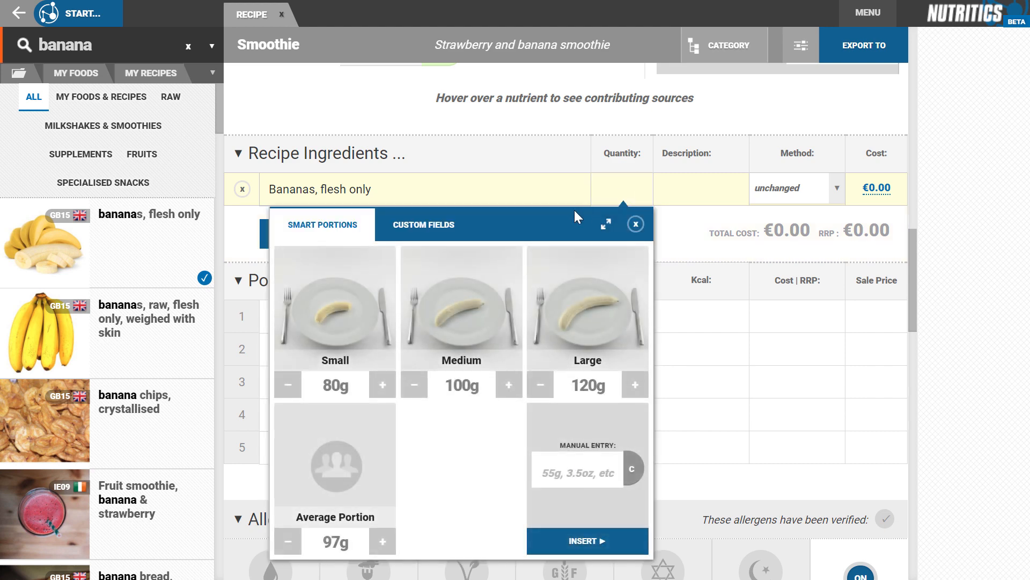
click(469, 299)
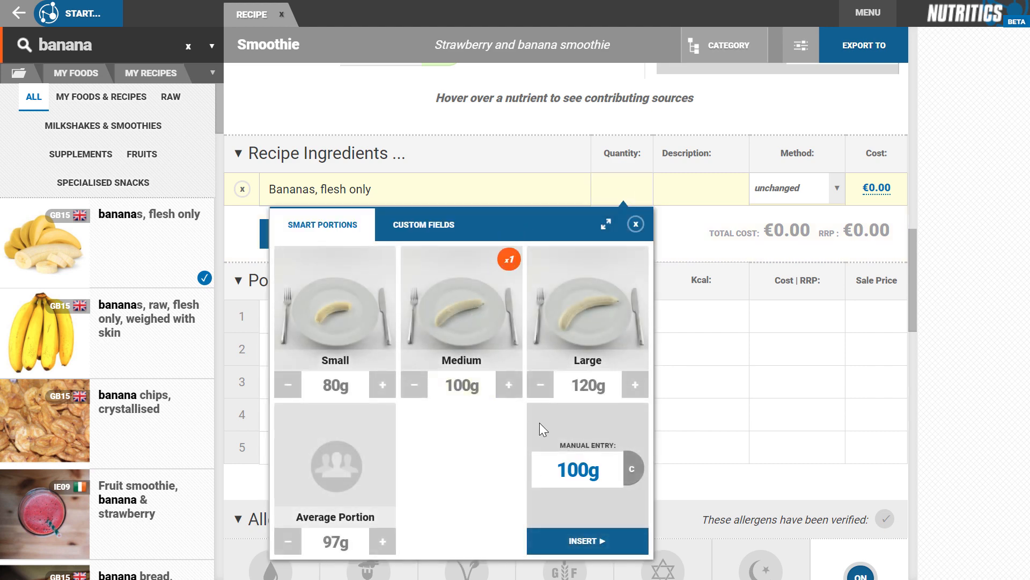
click(593, 544)
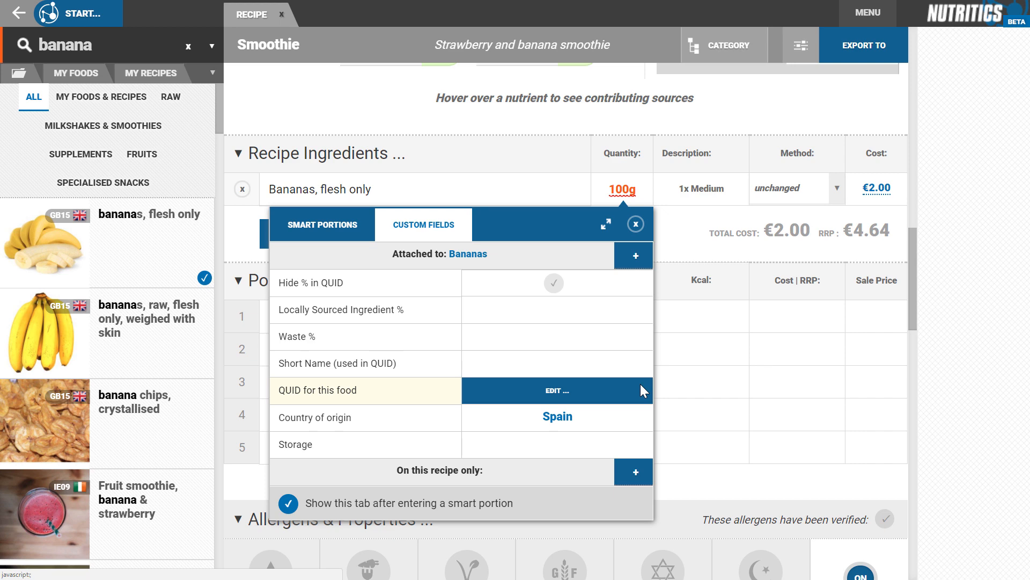
- Add a text custom field named "Shelf life" to the bananas ingredient
click(635, 255)
text(Shelf life)
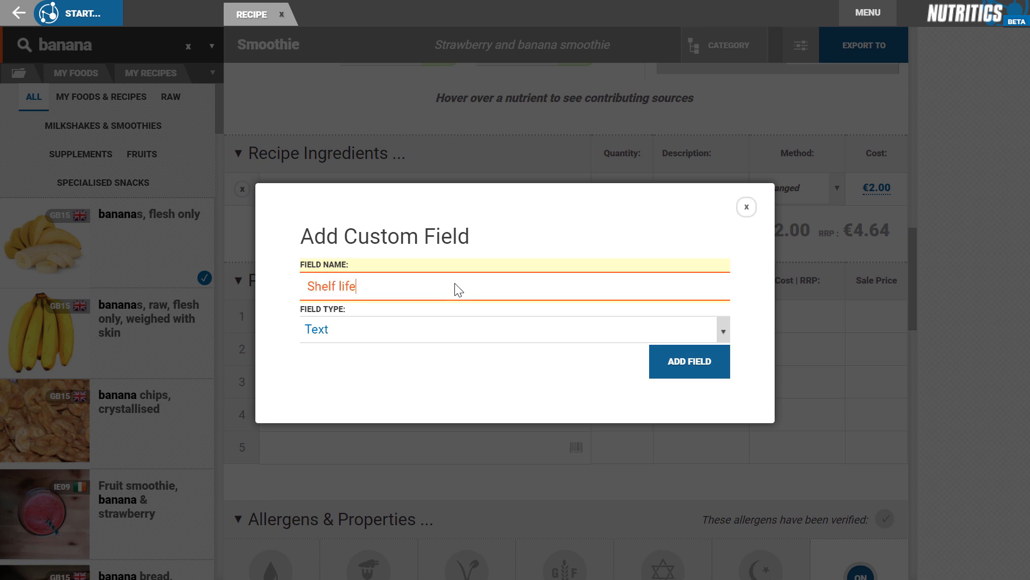
key(Tab)
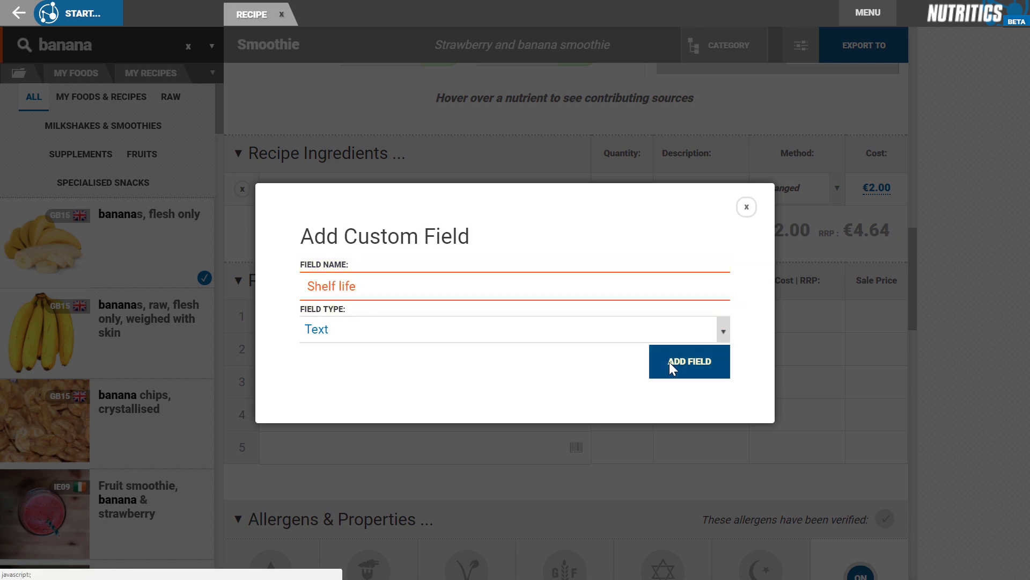
click(668, 361)
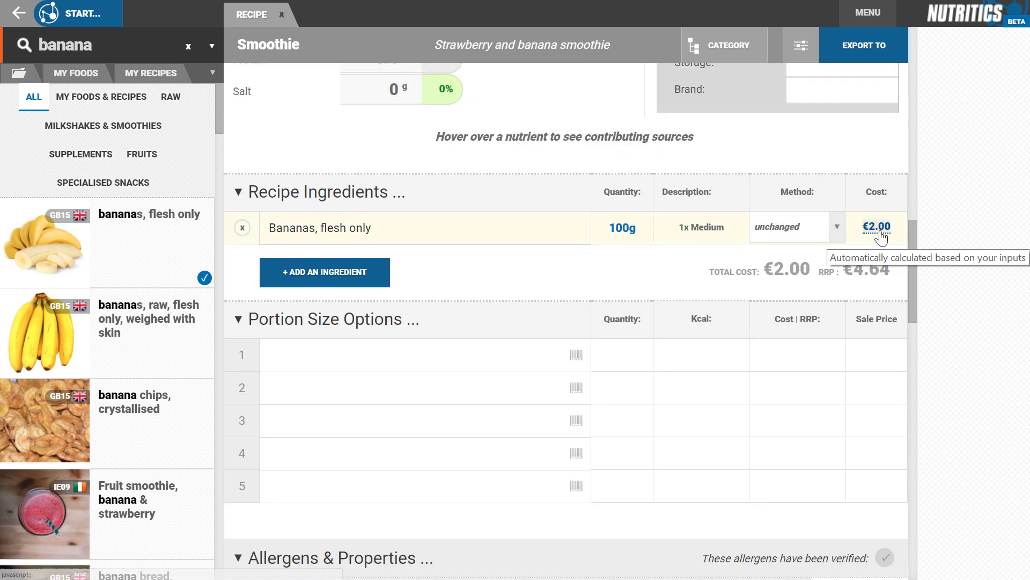
- Set the price paid for the bananas to €1.50/100g
click(880, 230)
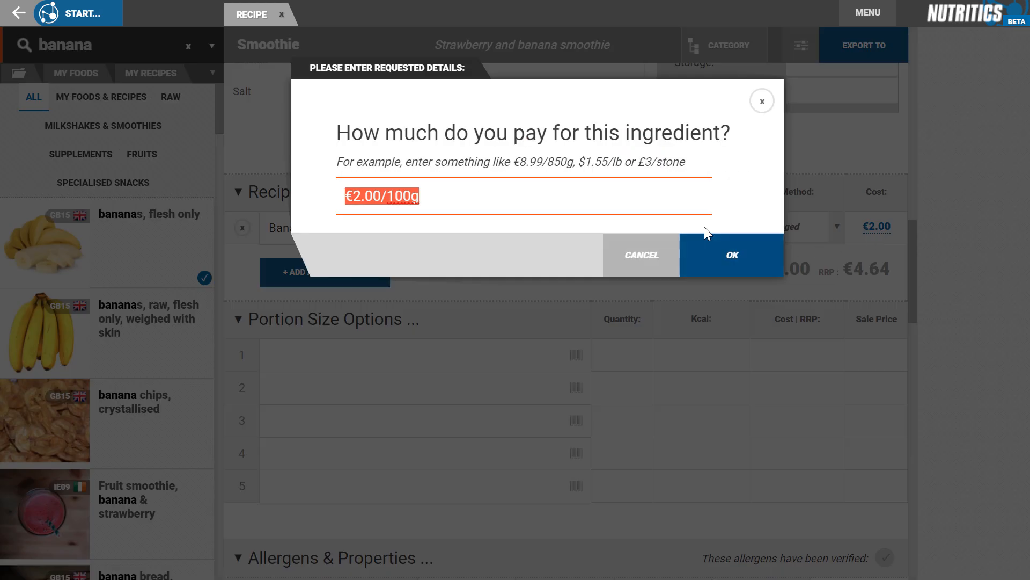
click(648, 205)
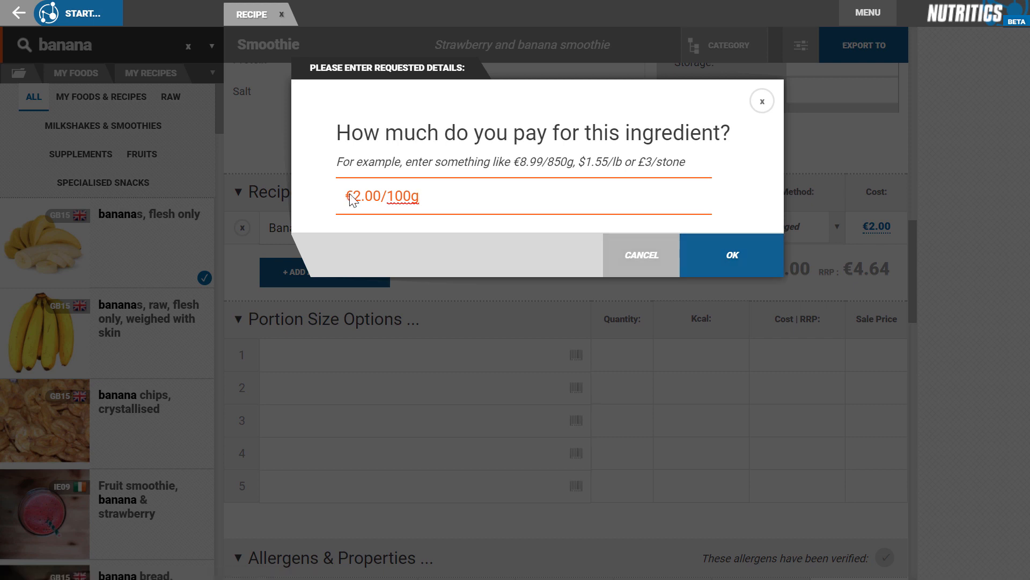
drag(352, 197, 379, 203)
text(1.50)
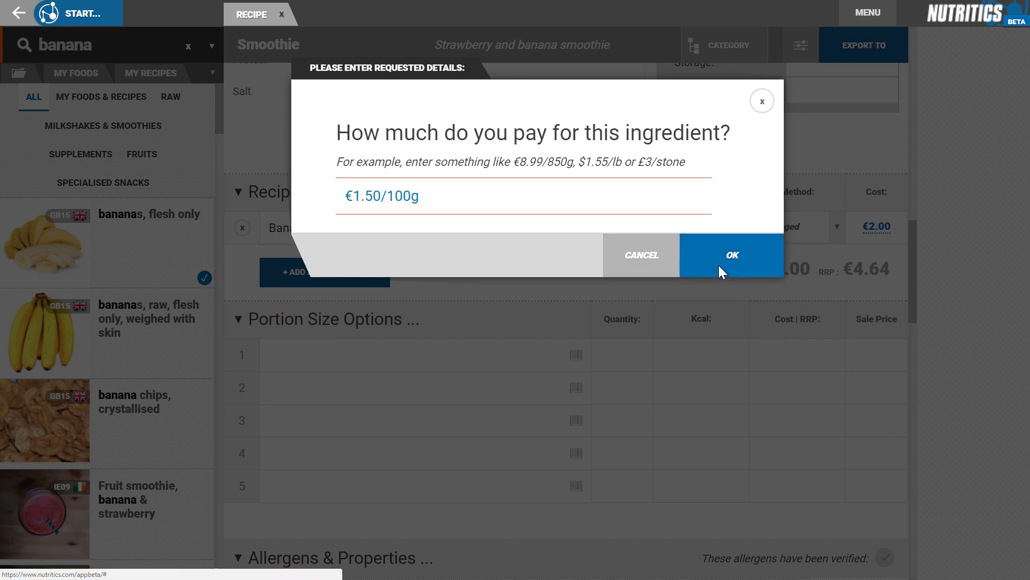
click(719, 265)
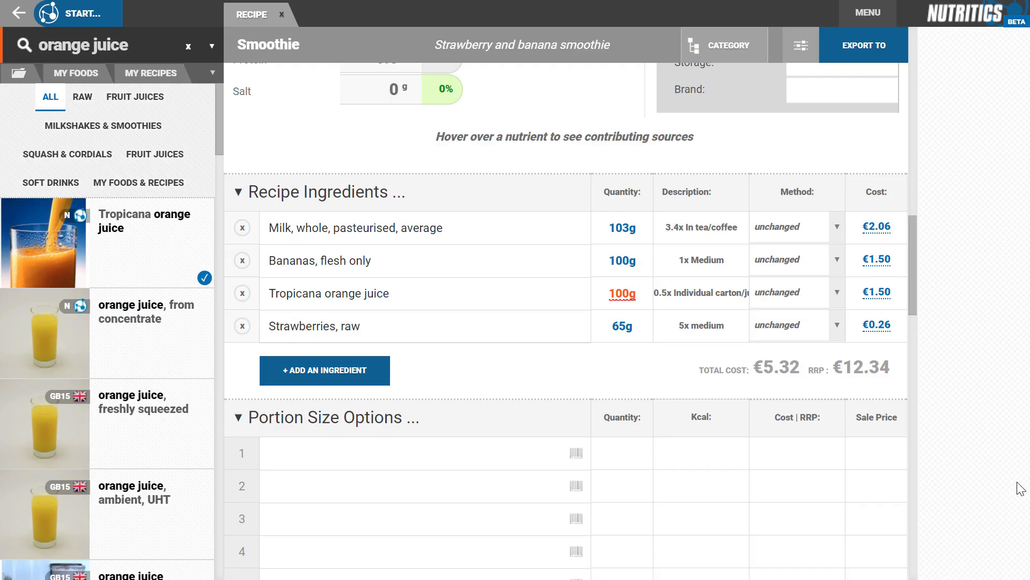
- Examine the advanced food search filters for food categories and own groups
mouse_move(270, 91)
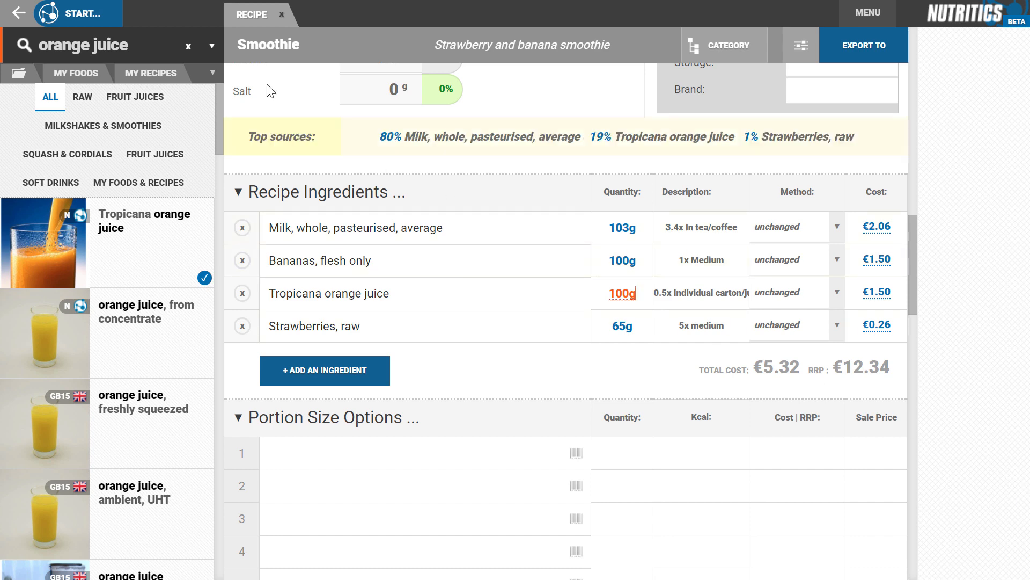
click(209, 47)
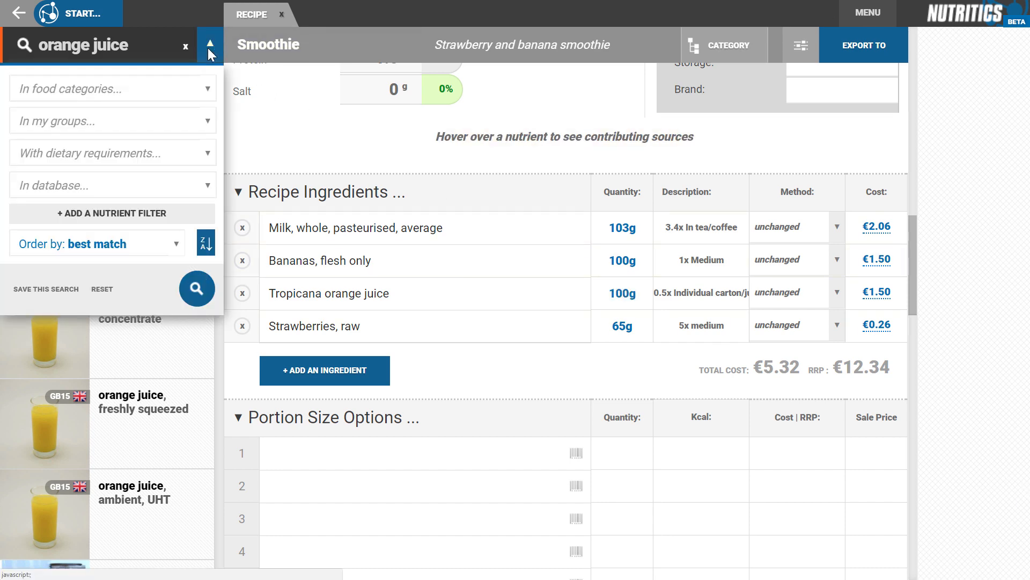
click(208, 90)
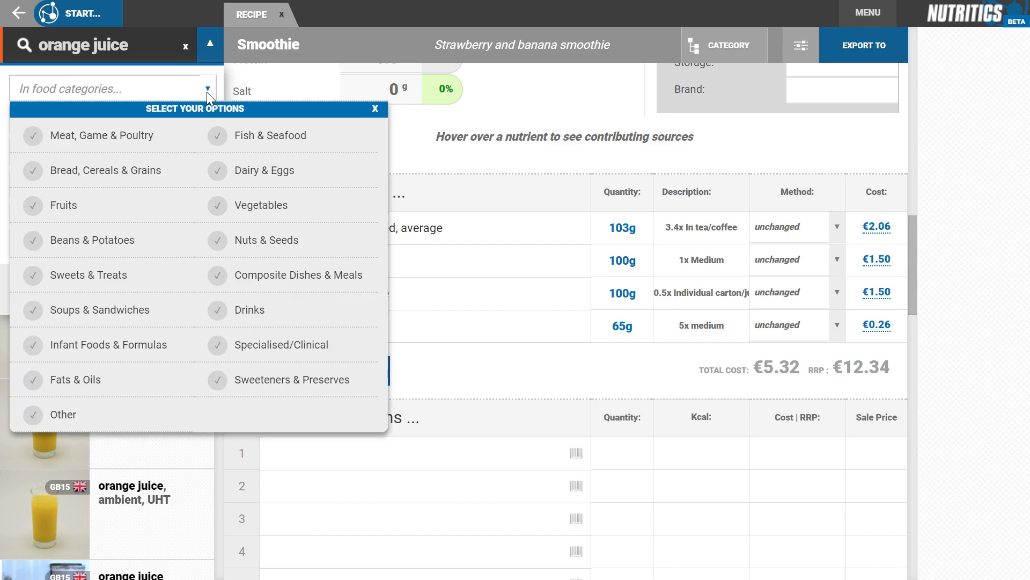
click(207, 90)
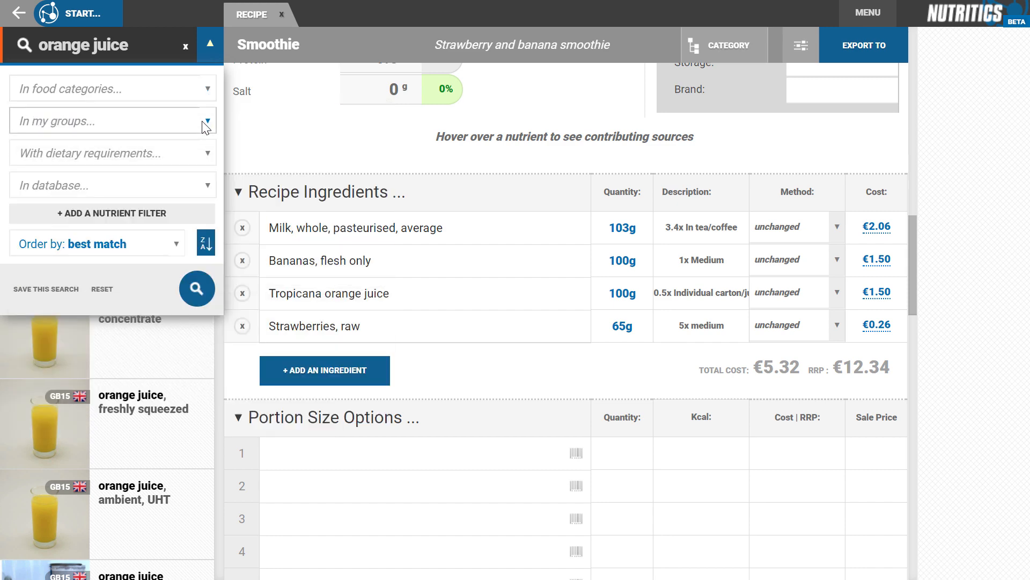
click(204, 121)
click(203, 121)
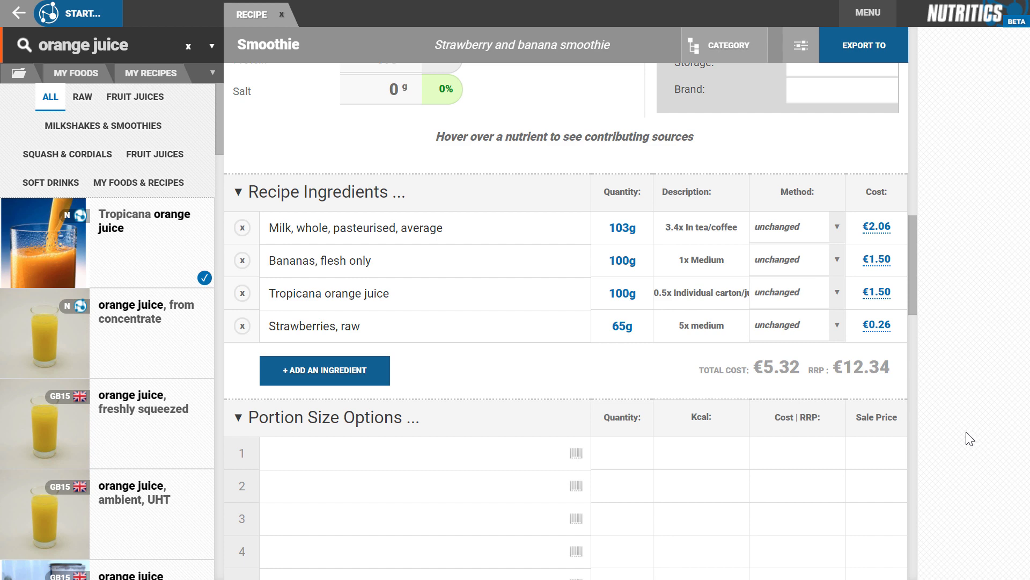
- Examine the cooking methods available for the whole milk ingredient
click(836, 228)
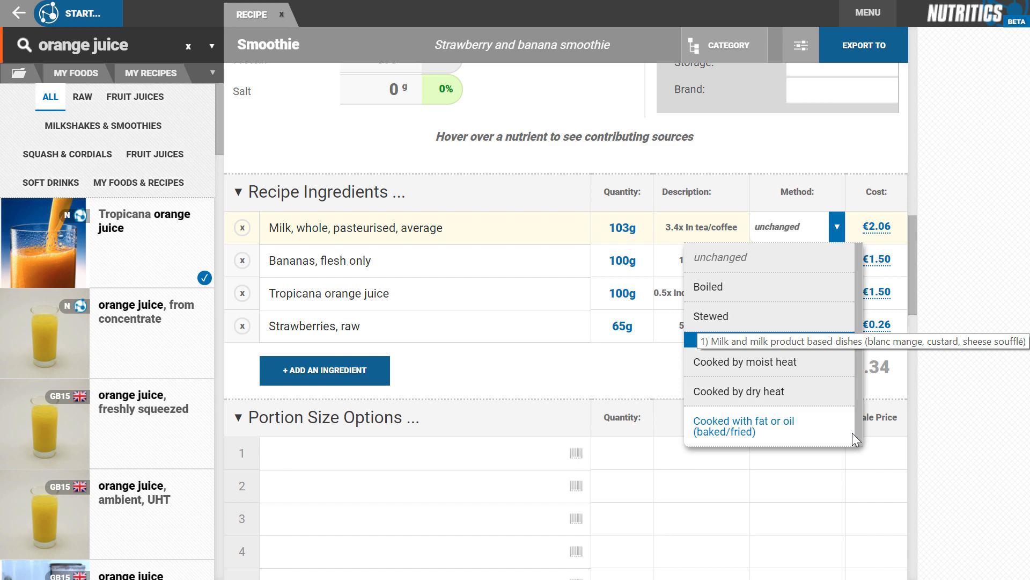
- Define the first portion size option as "1 small smoothie" with a quantity of 100 g
scroll(853, 432, down, 3)
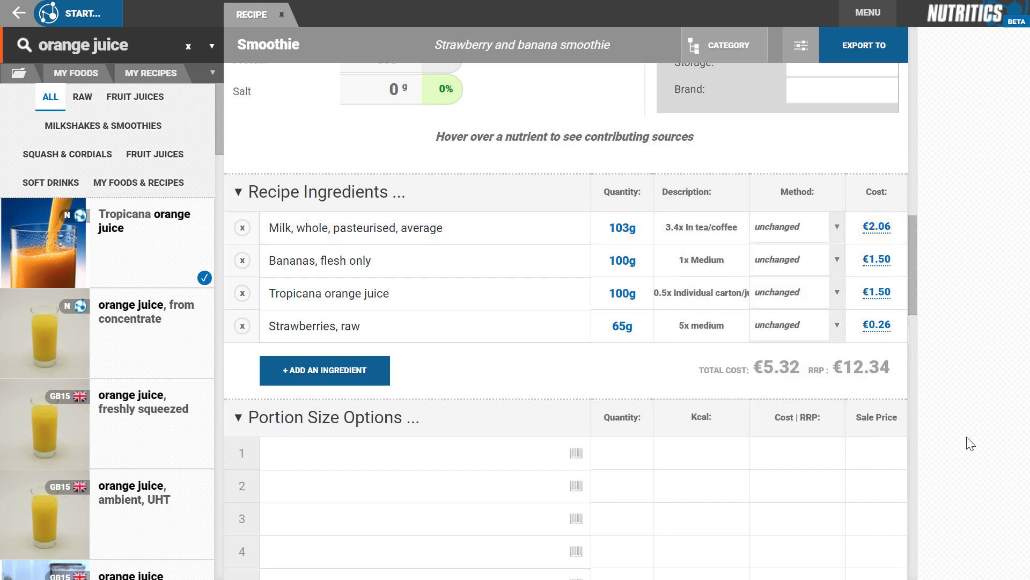
click(412, 293)
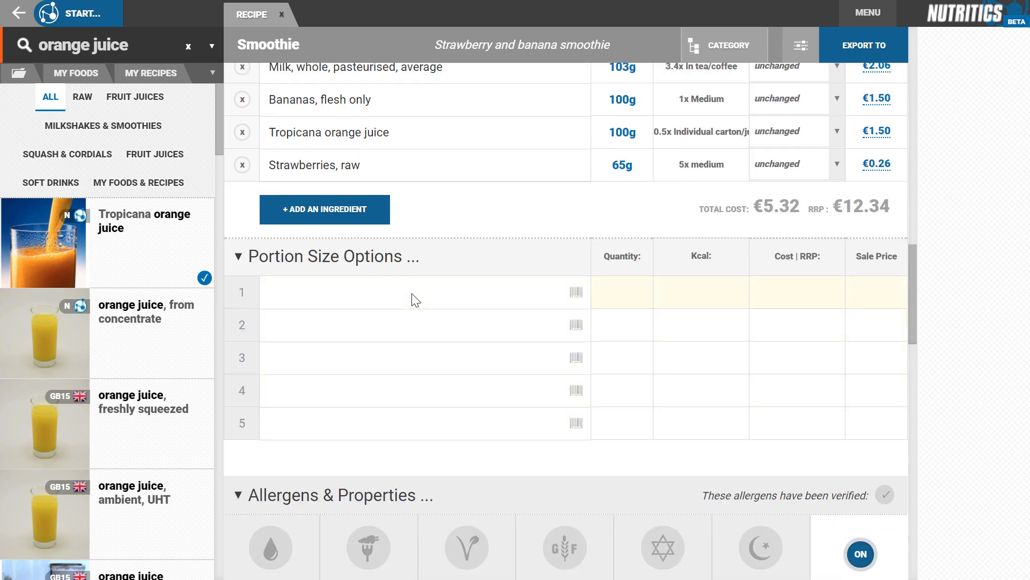
text(1 small smoothie)
click(617, 292)
text(100ml)
key(Return)
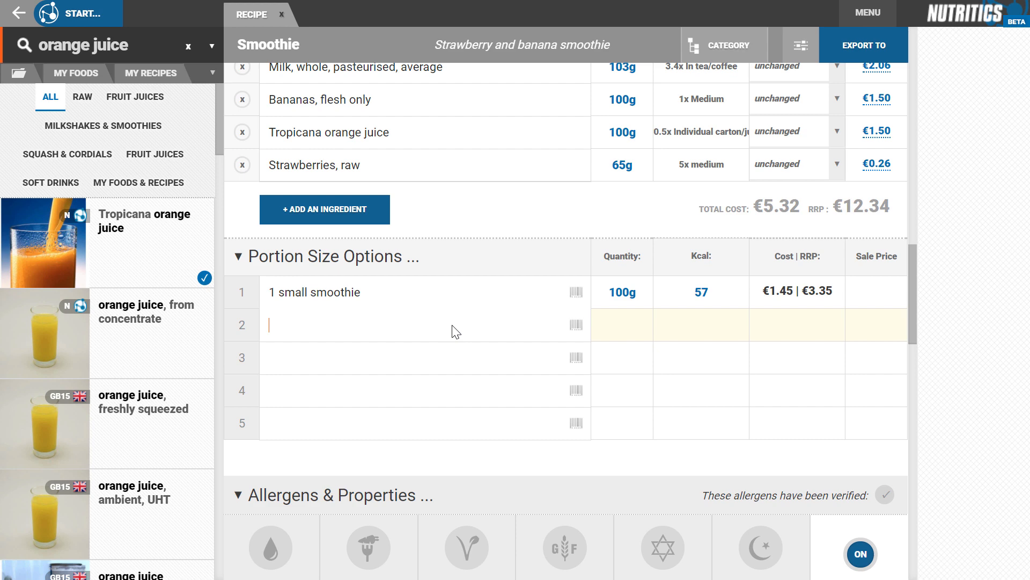
- Define the second portion size option as "100kcal smoothie" with an energy value of 100 kcal
text(100kcal smoothie)
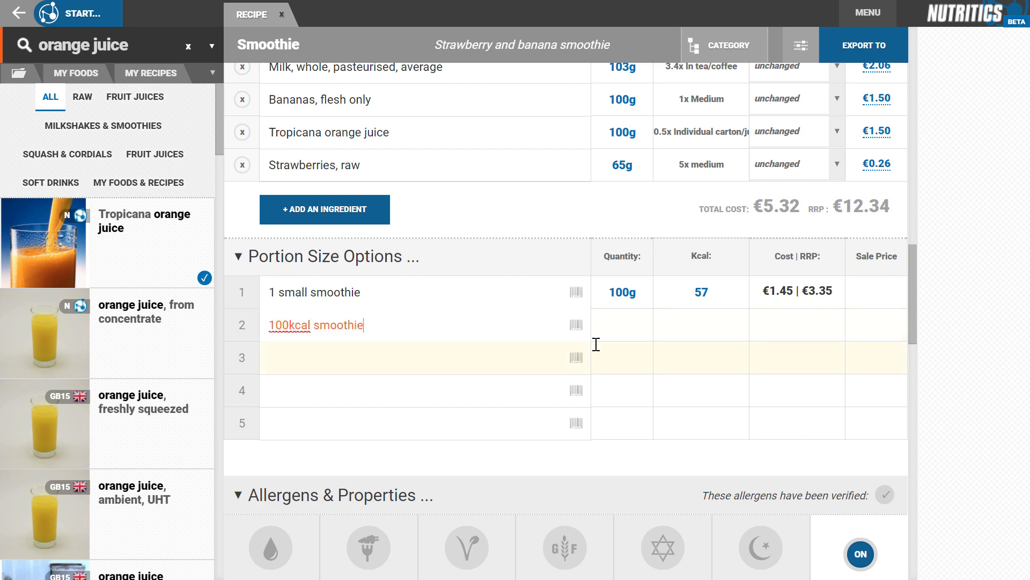
click(674, 329)
text(100)
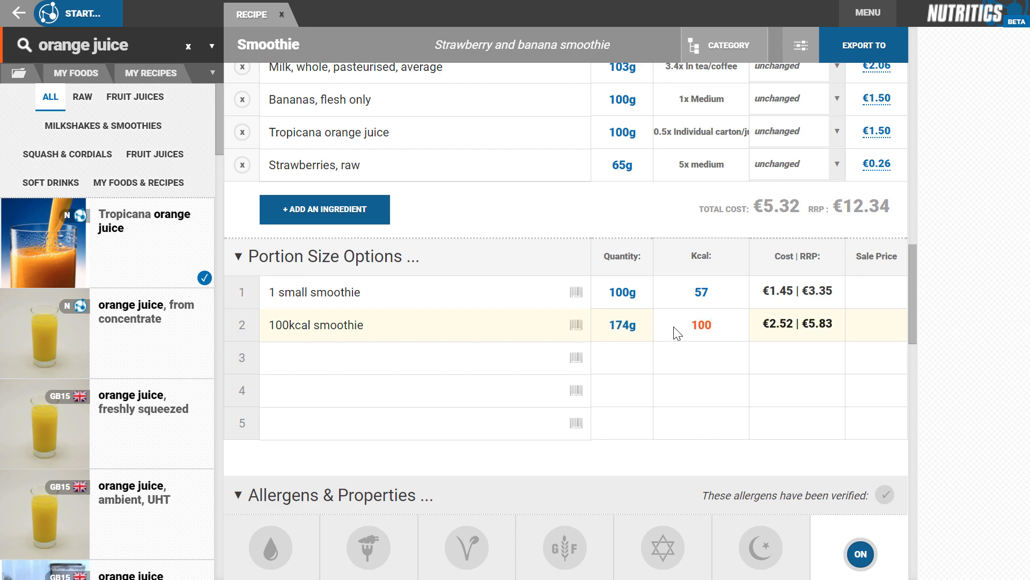
- Examine which ingredient contributes the milk allergen in the recipe's allergens and properties
scroll(673, 328, down, 3)
scroll(858, 455, down, 3)
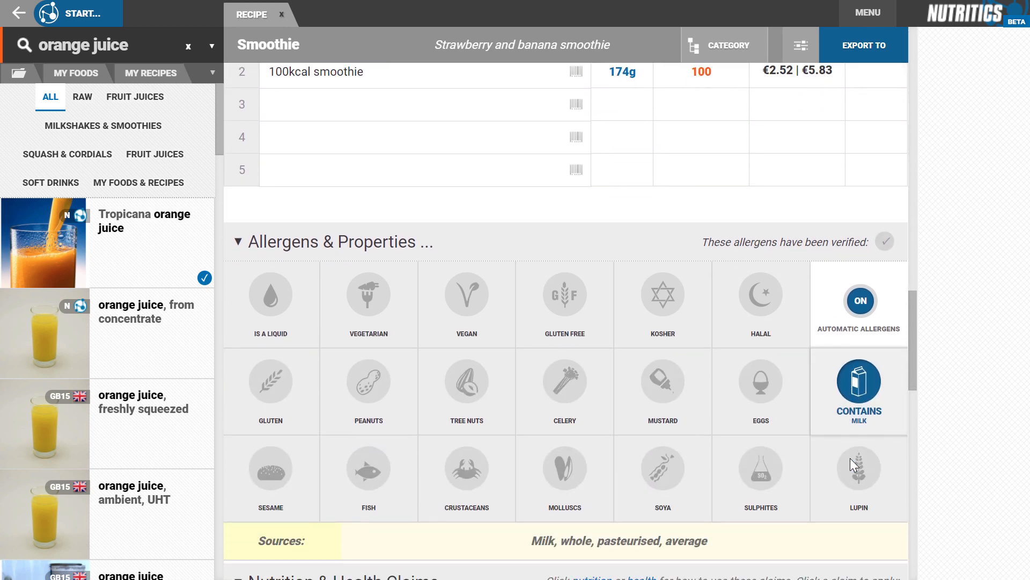
mouse_move(881, 340)
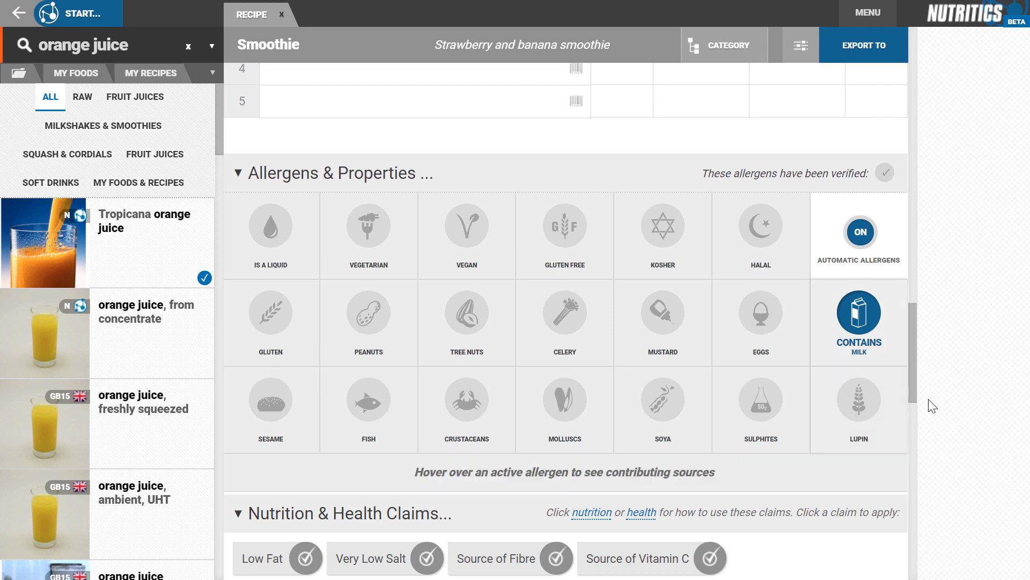
scroll(873, 488, down, 1)
mouse_move(849, 275)
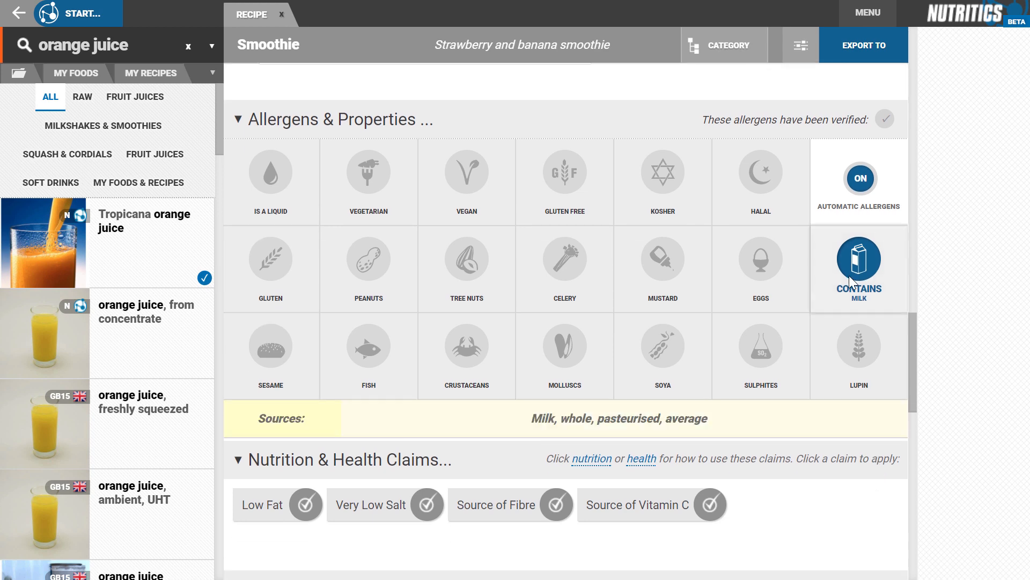
- Enable the Source of Vitamin C claim with the health claim "collagen formation for the normal function of blood vessels"
scroll(850, 278, down, 5)
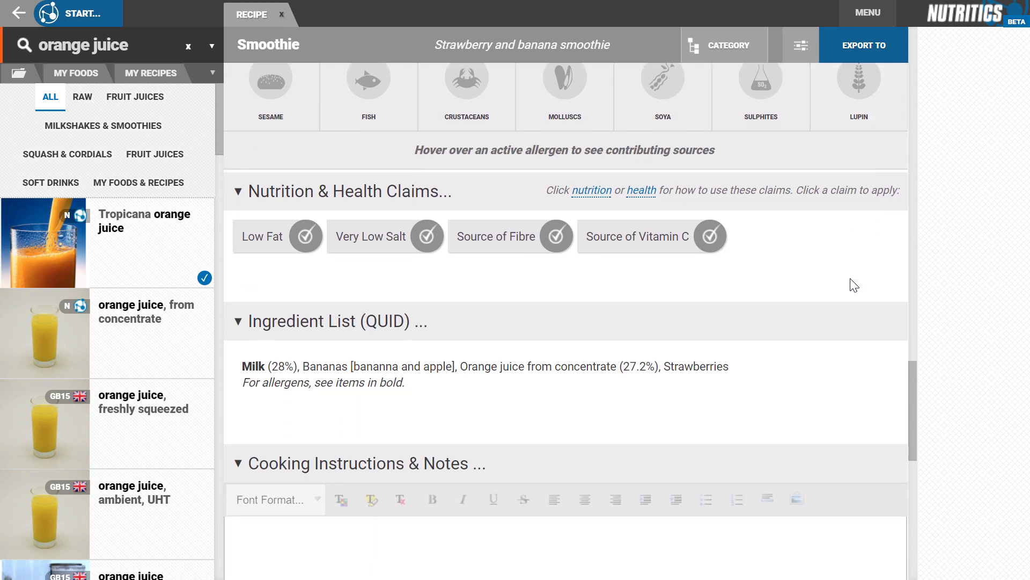
click(680, 191)
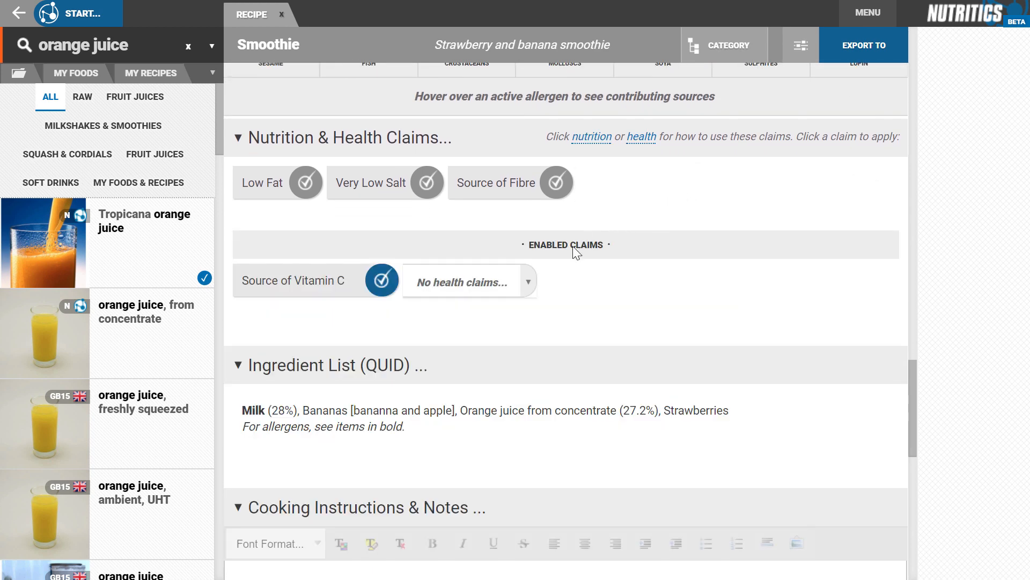
click(529, 283)
click(523, 320)
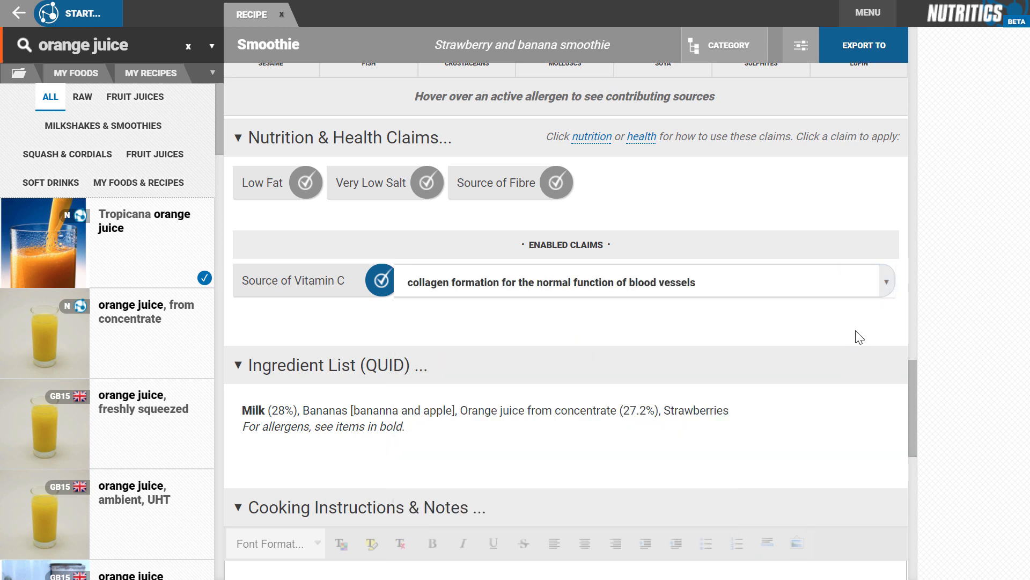
- Enter "Step 1: Chop fruit!" in the cooking instructions and notes and save the text
scroll(837, 322, up, 1)
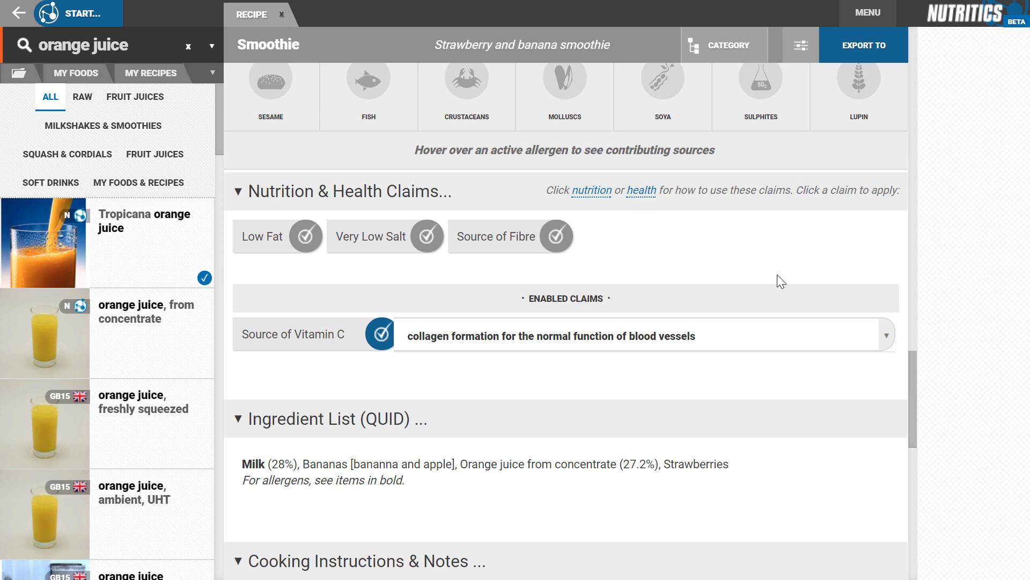
scroll(884, 400, down, 3)
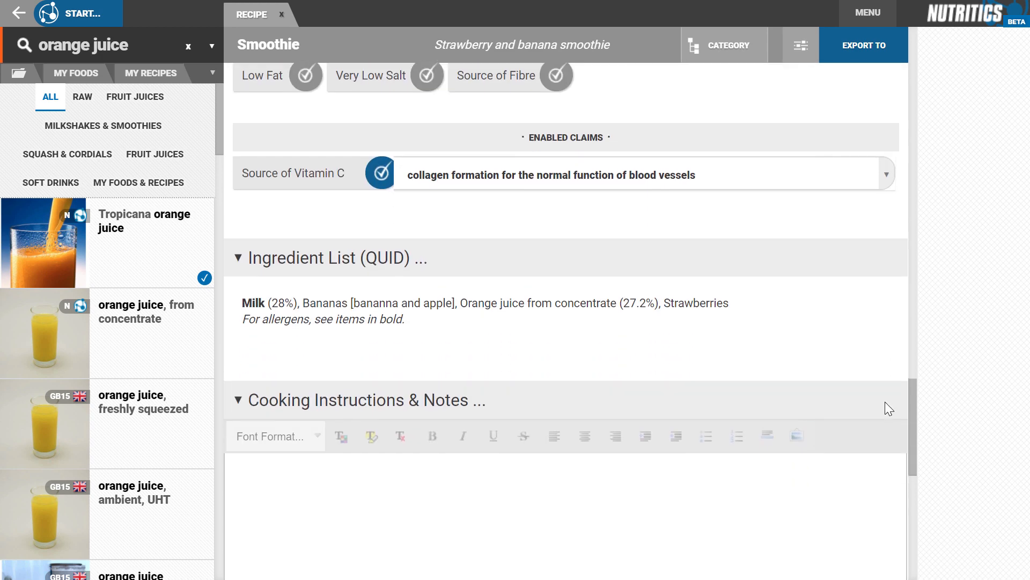
scroll(842, 361, down, 3)
click(695, 347)
text(Step )
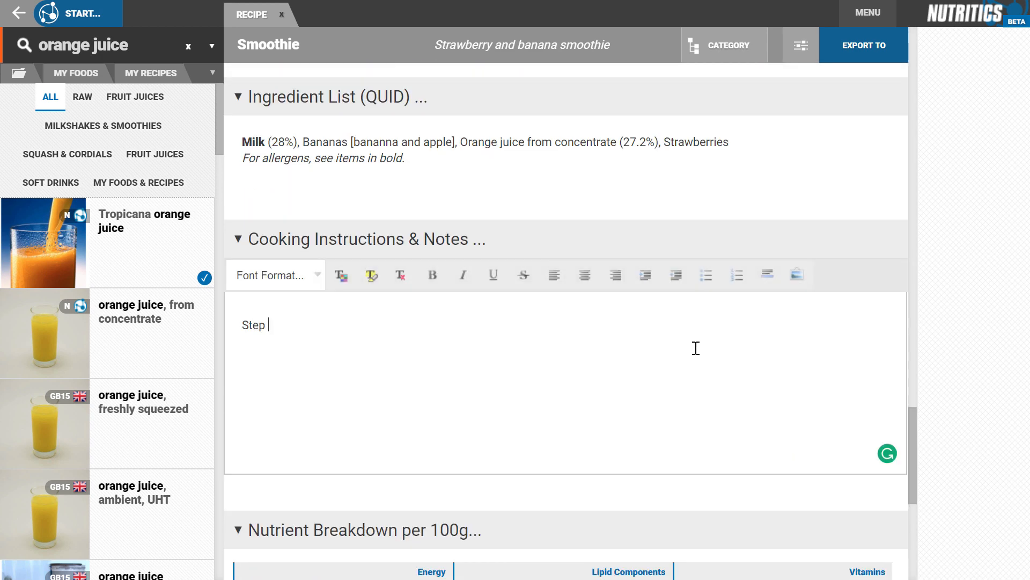
text(1: Chop fruit!)
click(971, 508)
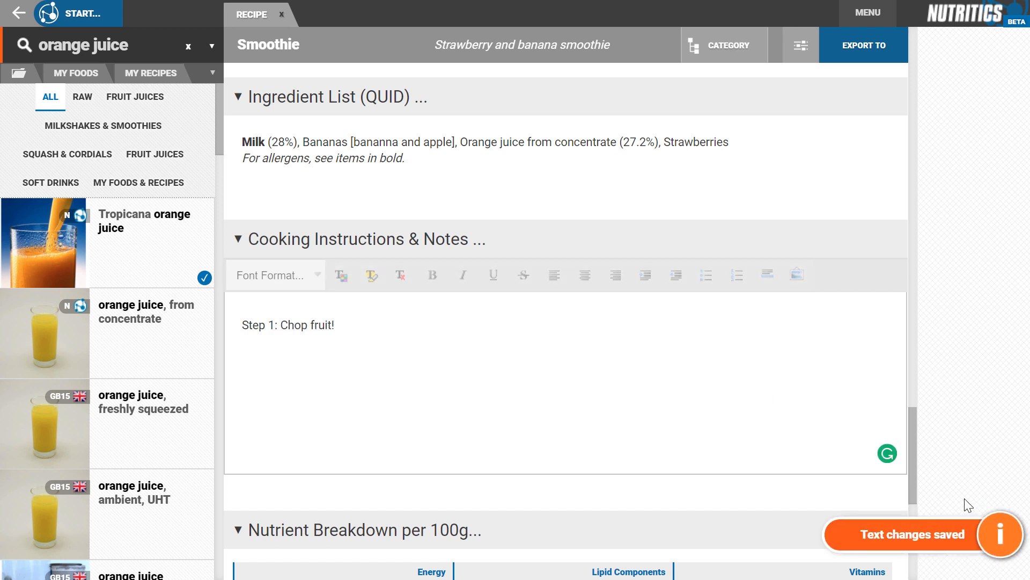
- Set the recipe yield to 2 servings in the food labelling section
scroll(872, 451, down, 4)
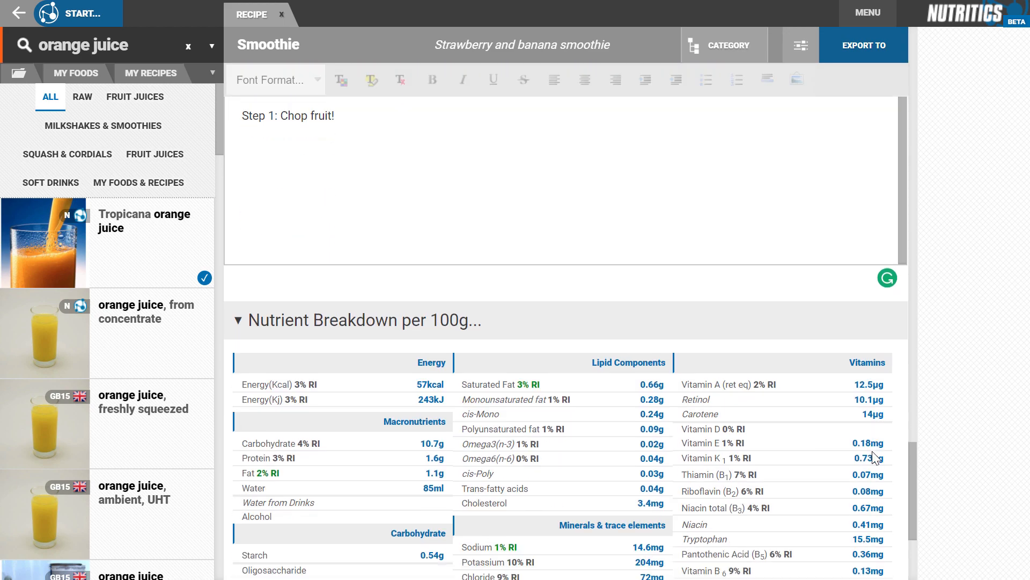
scroll(874, 457, down, 4)
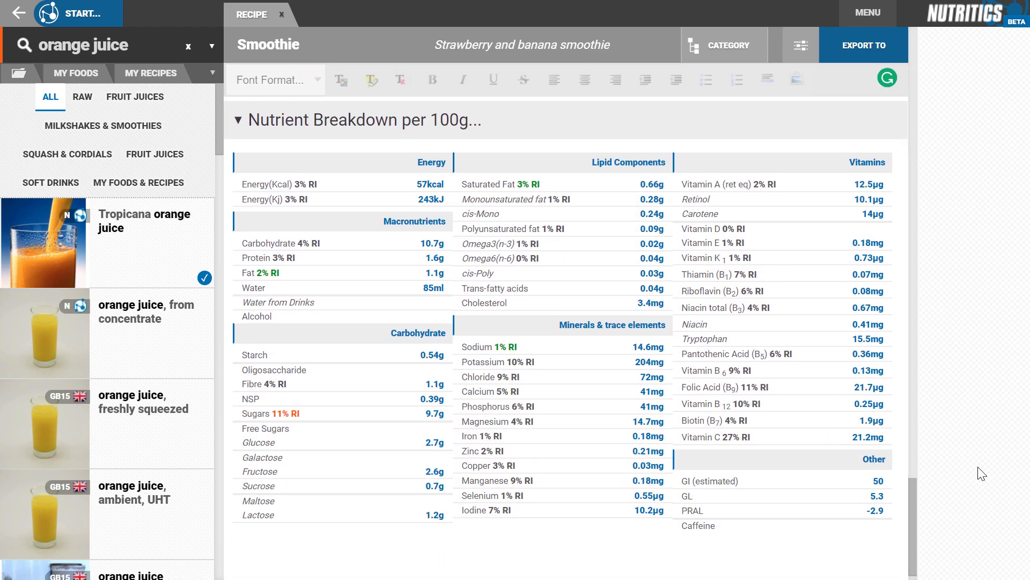
scroll(870, 415, up, 15)
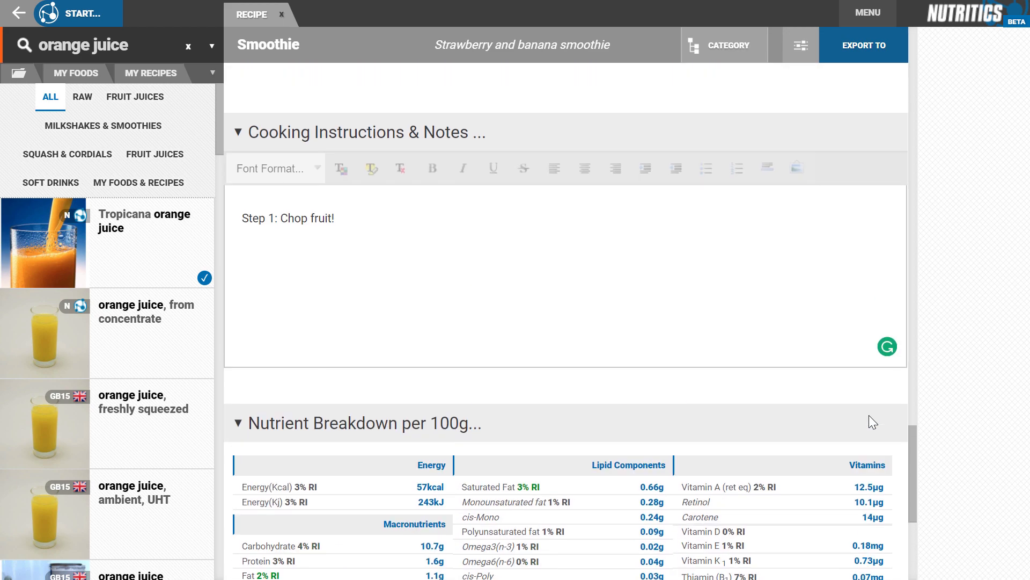
scroll(872, 422, up, 10)
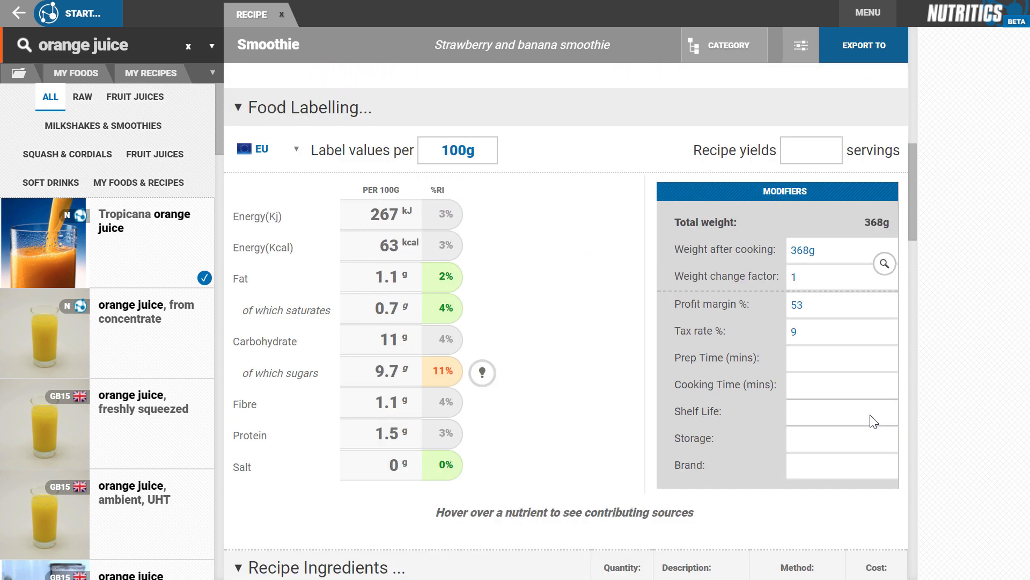
click(793, 155)
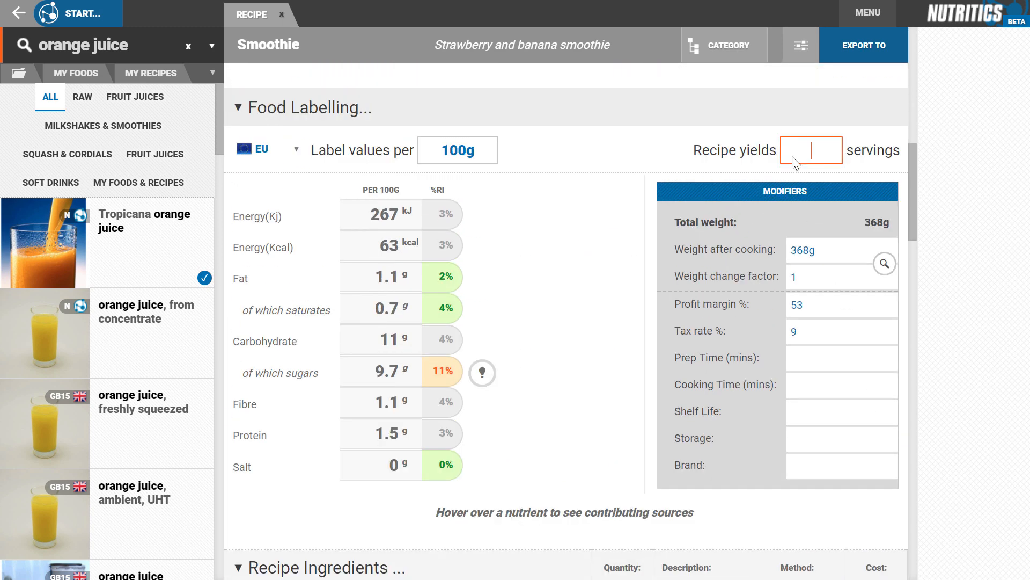
text(2)
key(Return)
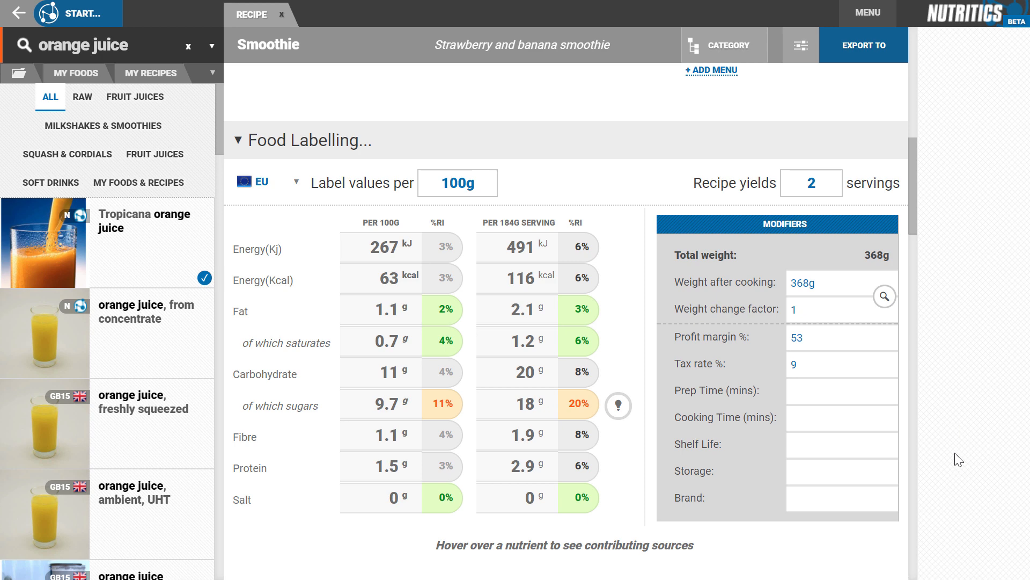
- Assign the recipe to the Smoothie group and share it with the collaborator Nutritics 123 with view access
scroll(883, 421, up, 5)
scroll(880, 423, up, 2)
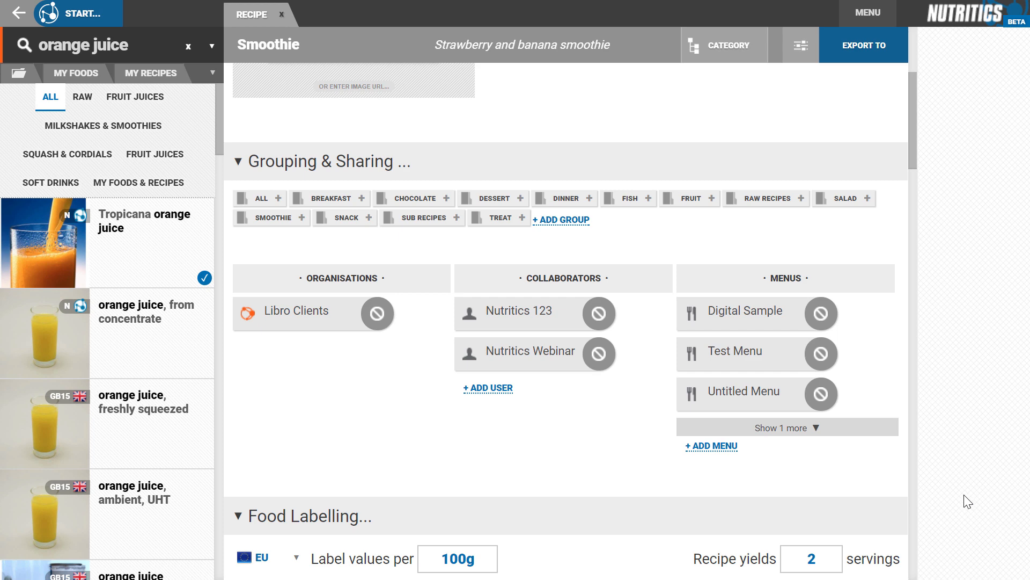
click(277, 223)
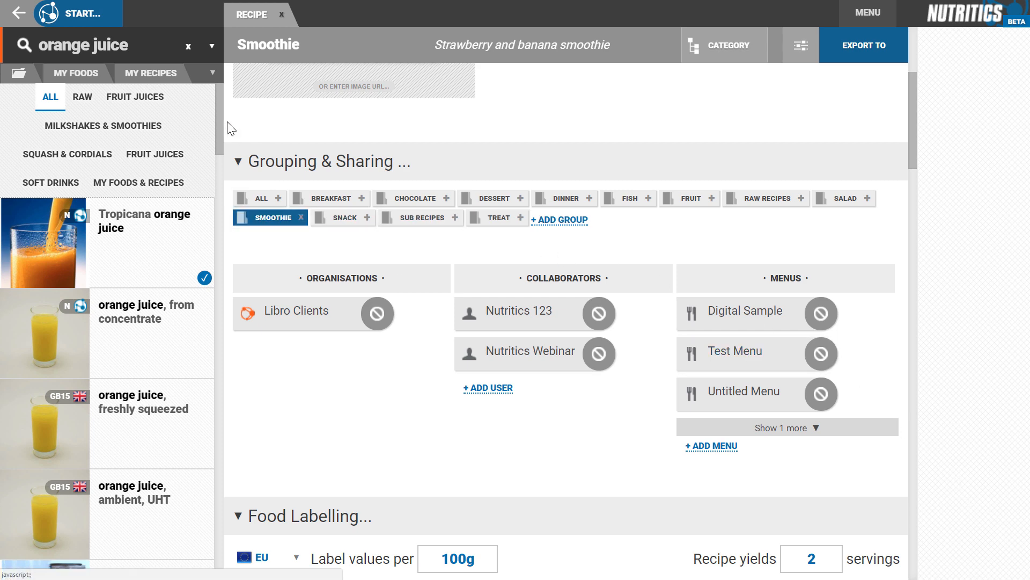
click(213, 73)
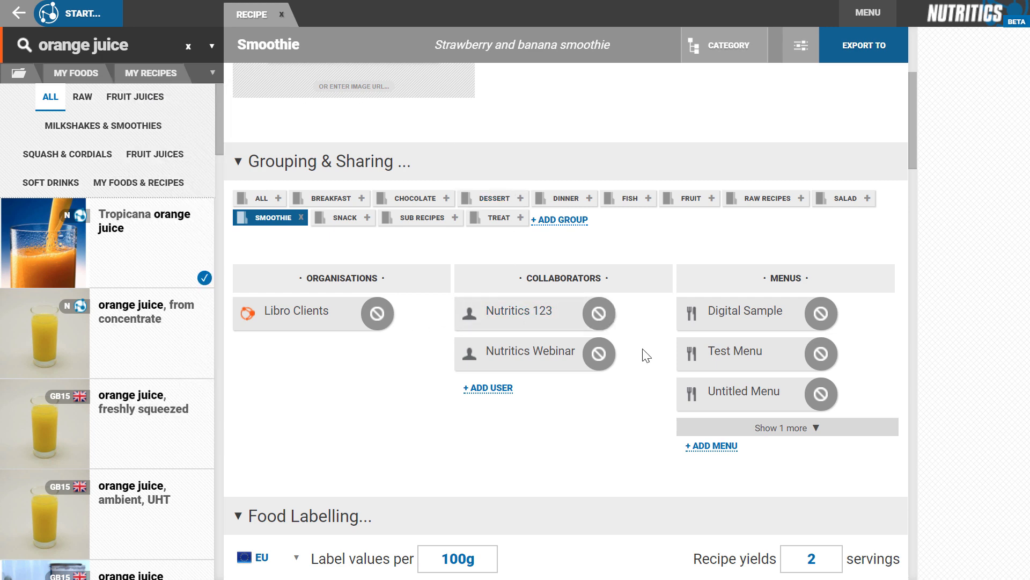
click(599, 313)
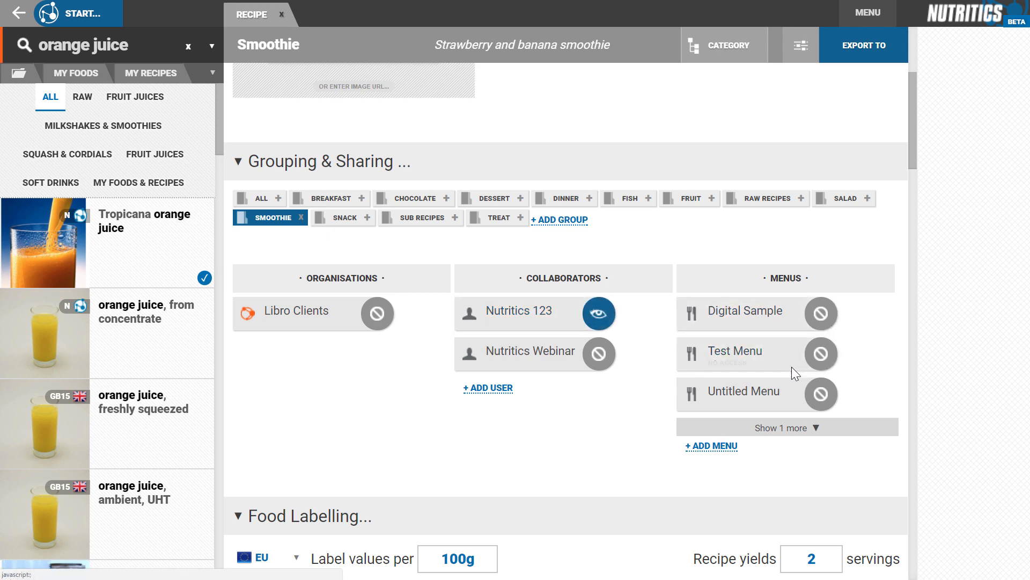
- Open the recipe's shareable report, examine its link, email and website embed options, and return to the recipe
scroll(887, 394, up, 1)
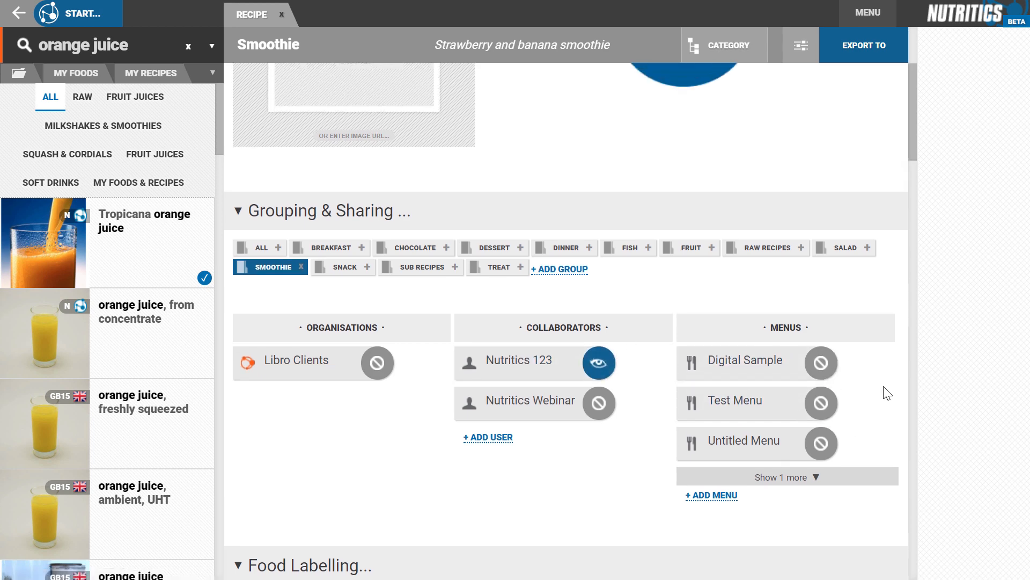
scroll(887, 393, up, 4)
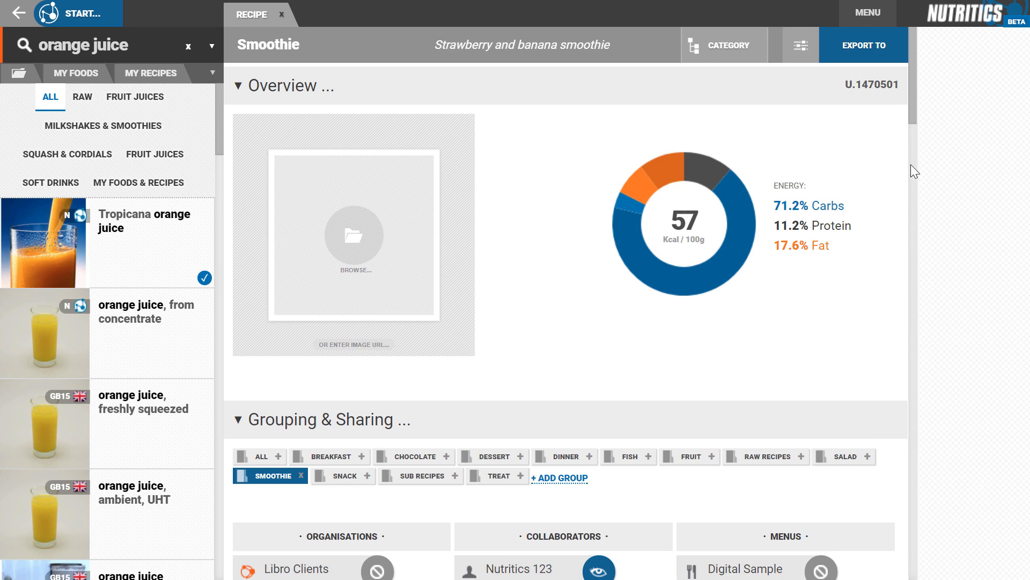
click(885, 45)
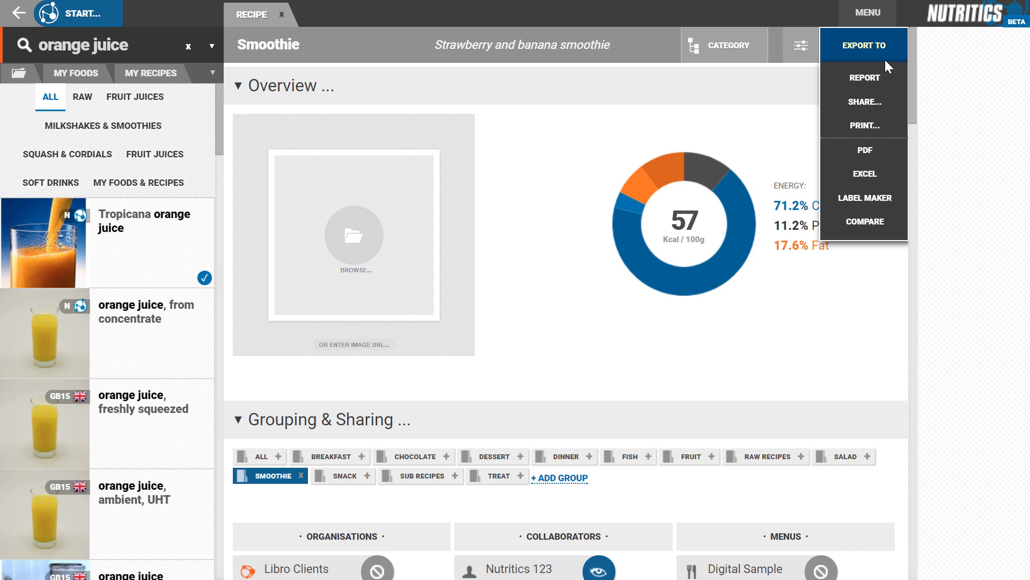
click(877, 105)
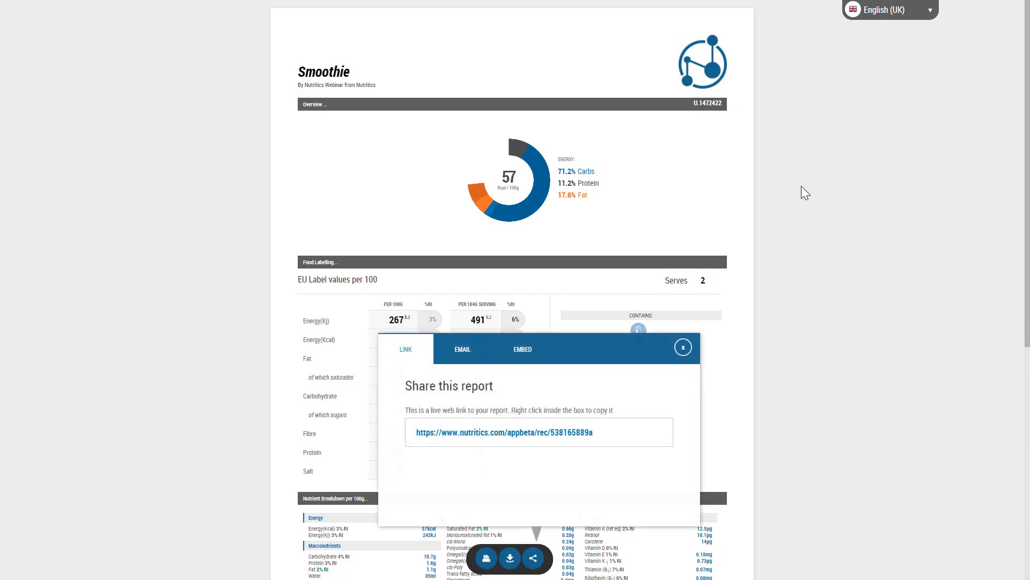
click(446, 352)
click(532, 353)
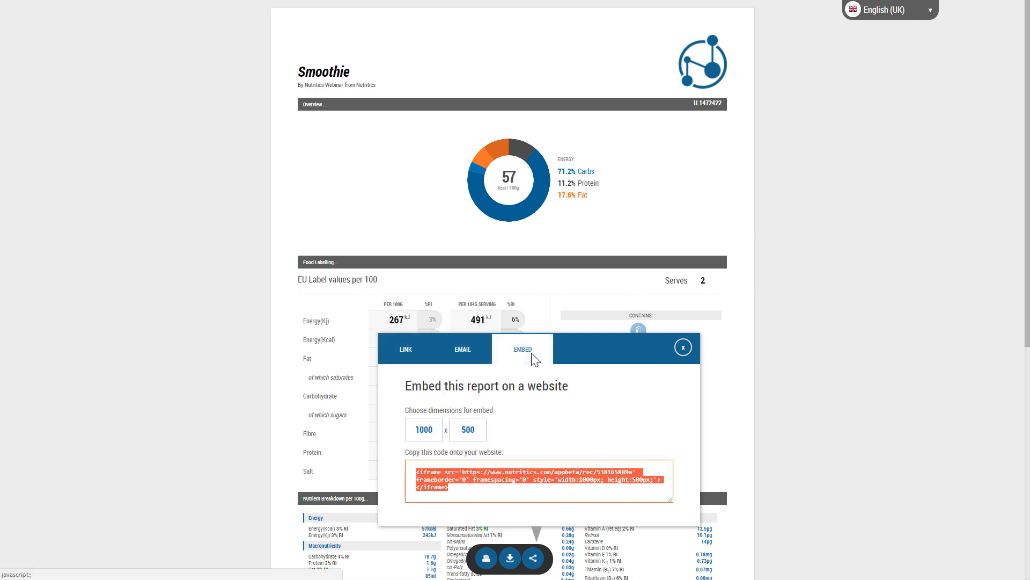
key(ctrl+w)
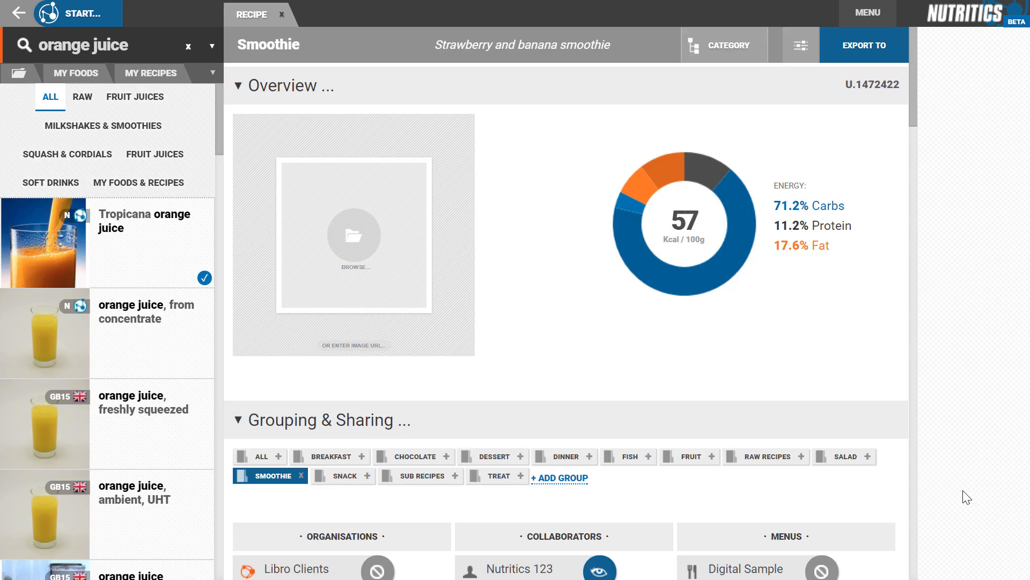
- Exclude the pie chart and the ingredient list from the export options and apply the layout
click(799, 56)
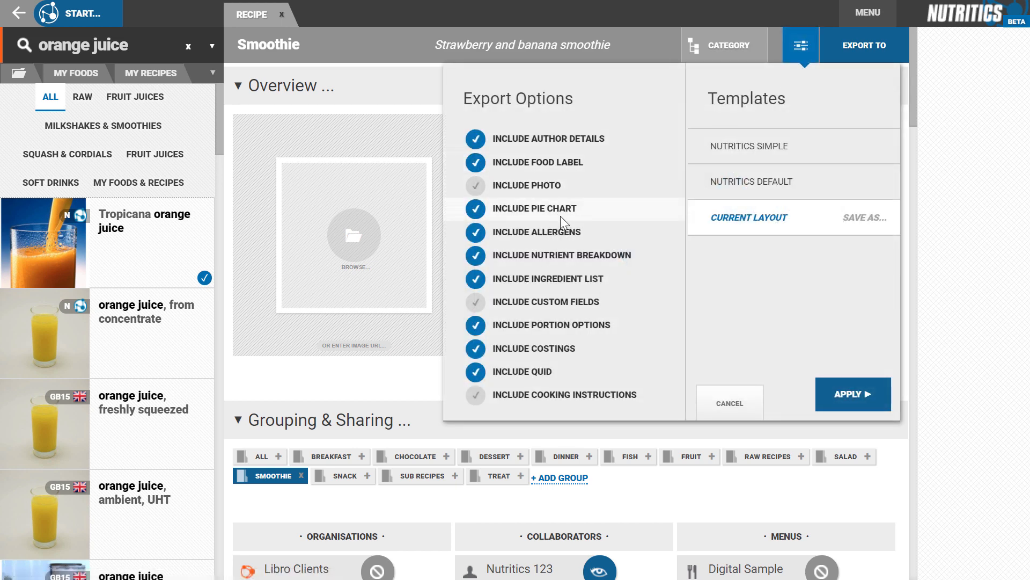
click(527, 217)
click(530, 279)
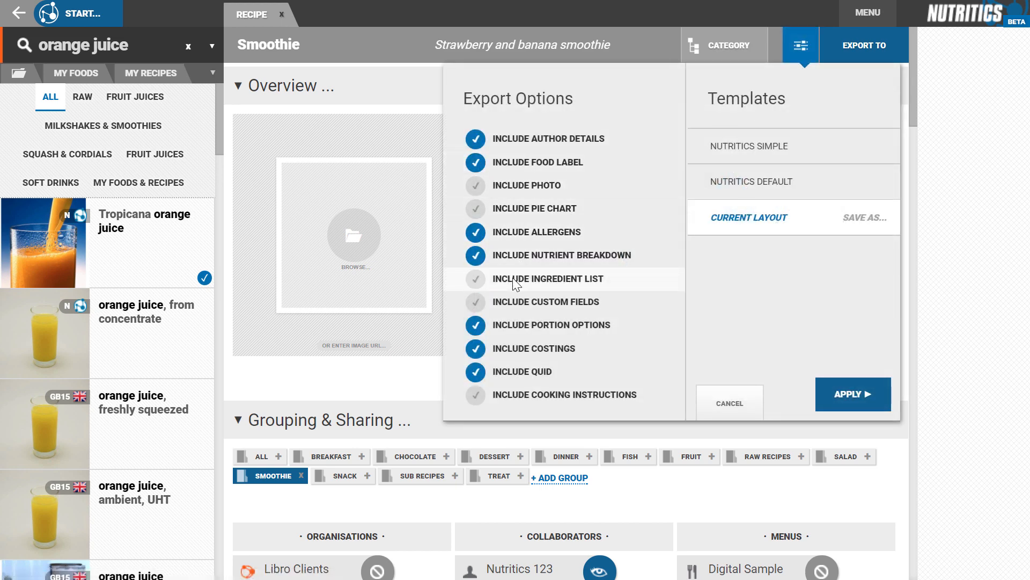
click(868, 401)
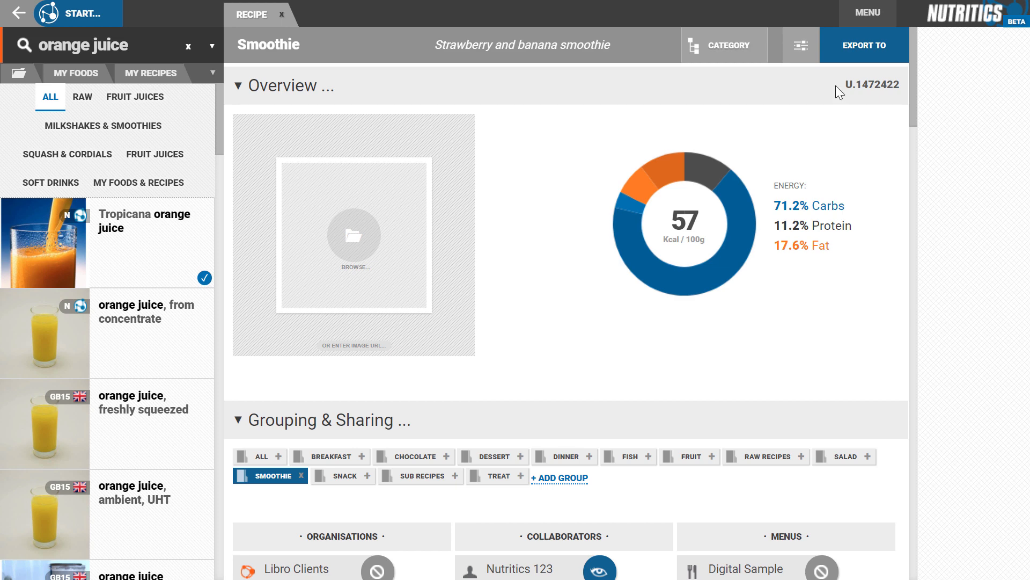
- Create a label named "Smoothie" for the recipe from the Package Label template, and close it
click(854, 45)
click(898, 192)
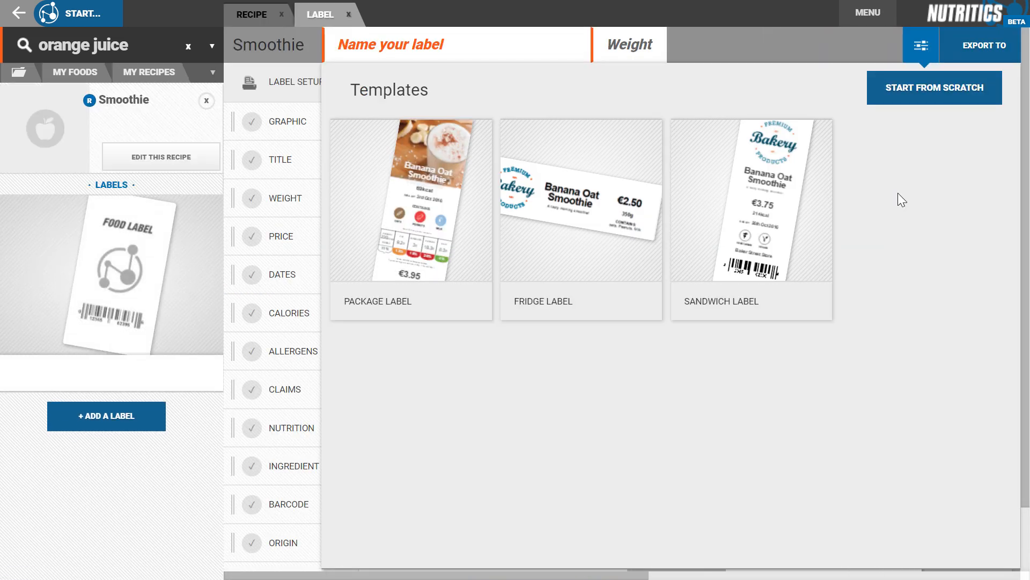
click(520, 37)
text(Smoothie)
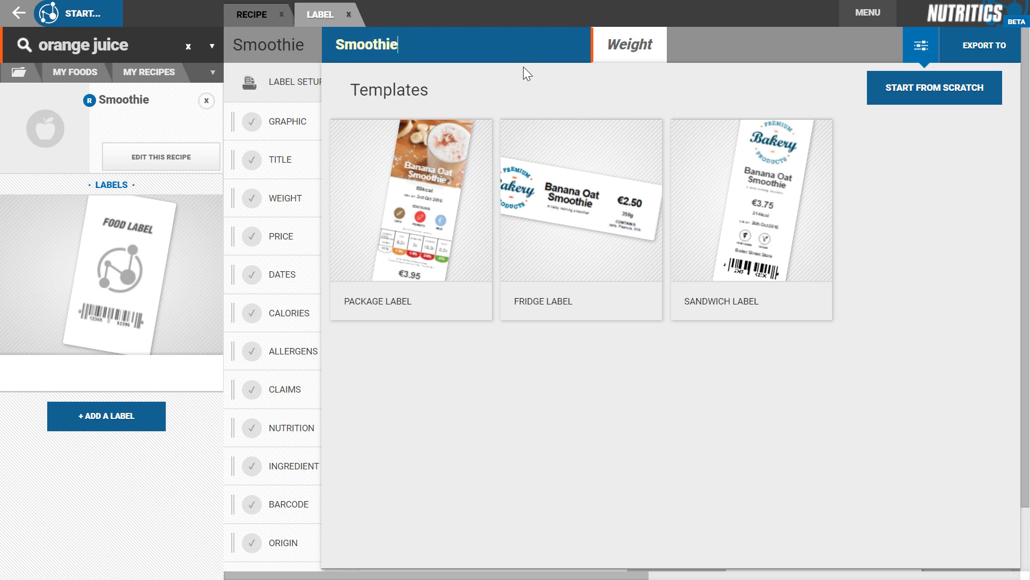
click(454, 231)
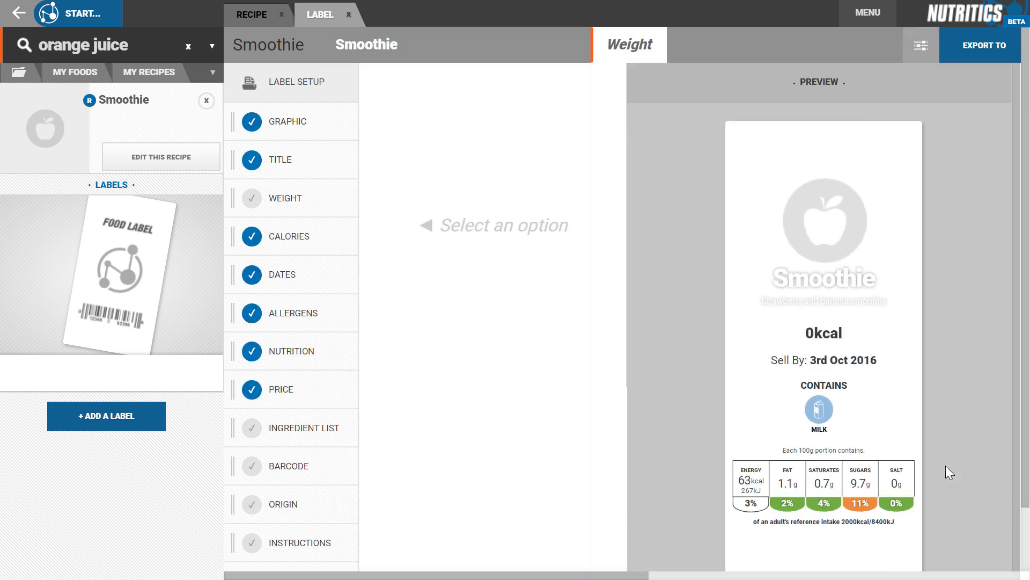
click(349, 14)
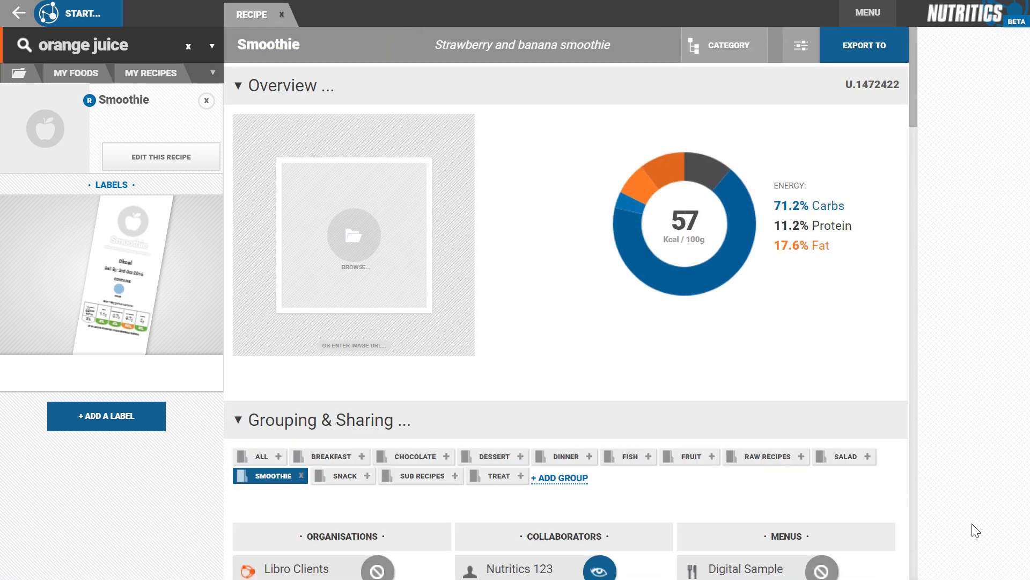